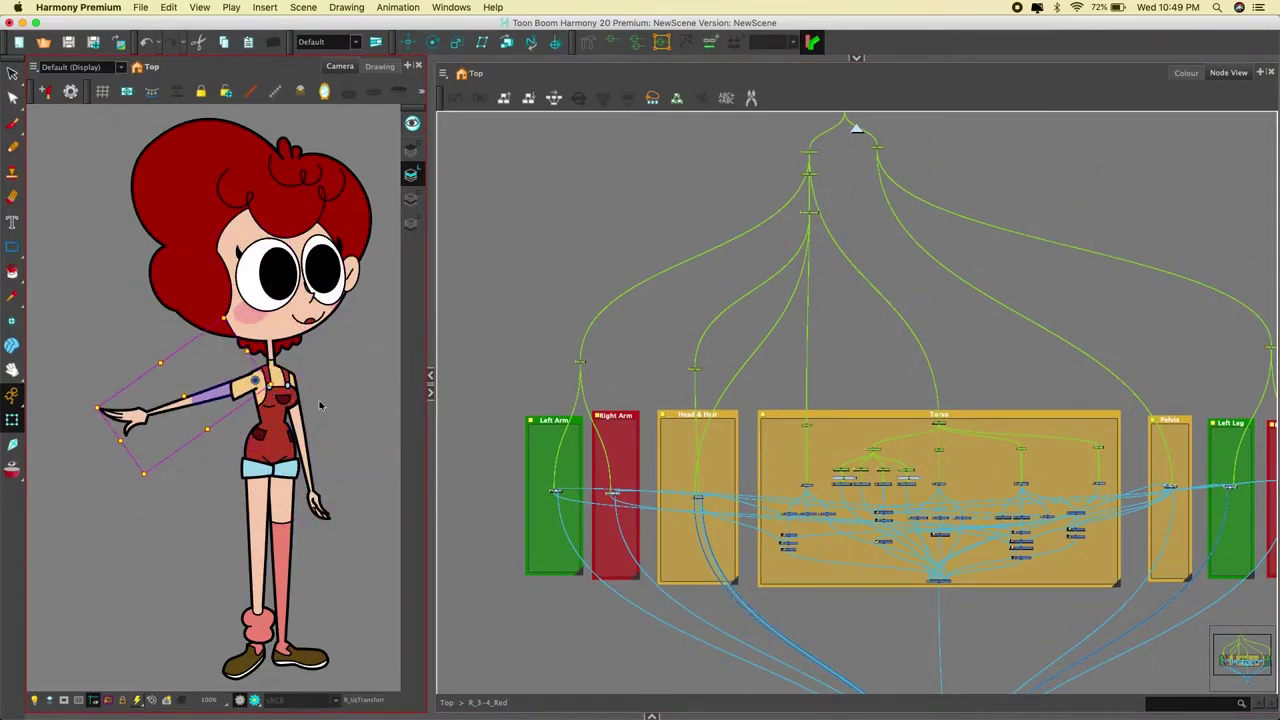
- Bend both of the character's arms at the elbows with the hands raised beside the head, and move the pupils downward
scroll(199, 370, up, 5)
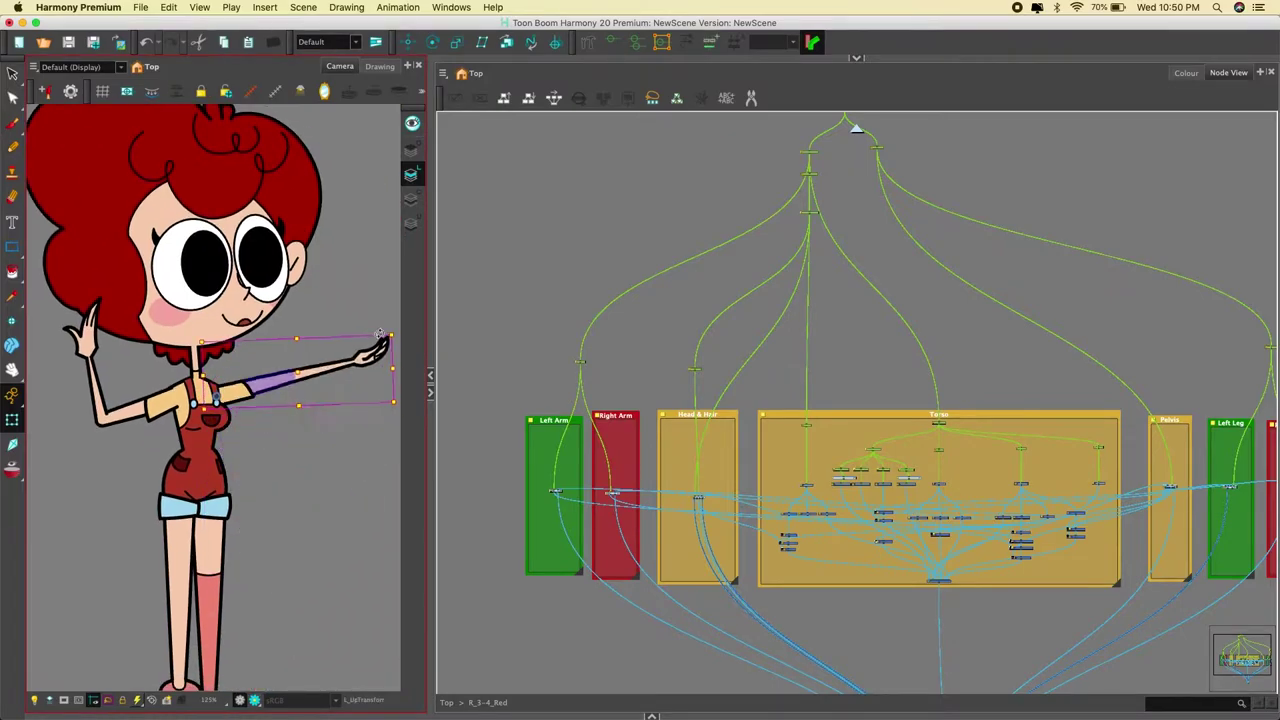
click(330, 368)
drag(397, 396, 316, 304)
click(266, 394)
drag(314, 412, 366, 398)
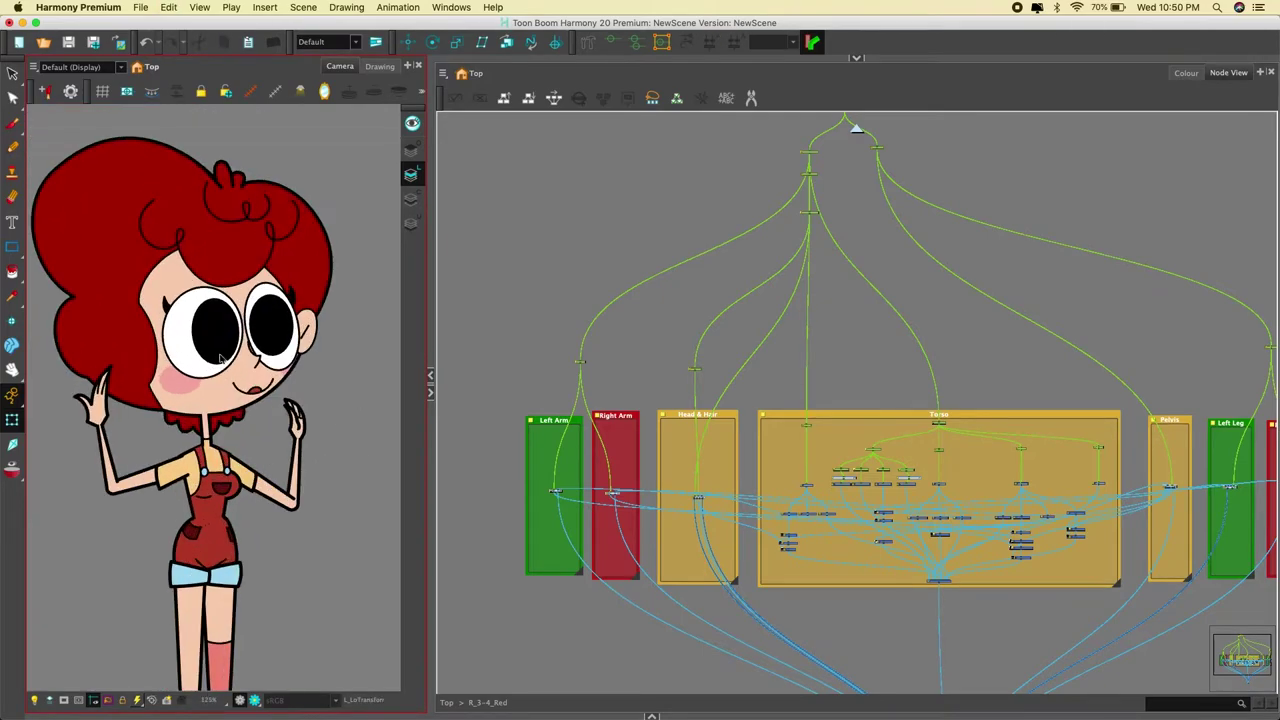
click(222, 368)
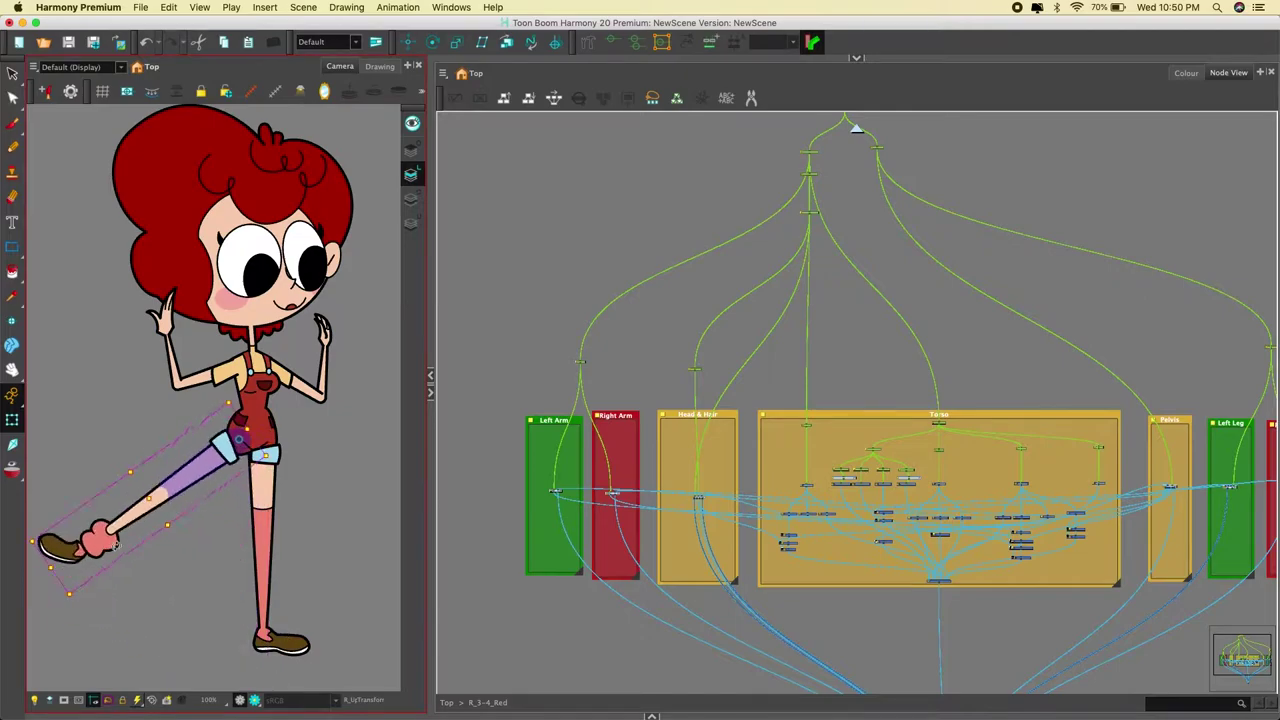
- Raise the right leg with a bent knee and angle the straight left leg outward from the hip
drag(57, 543, 191, 531)
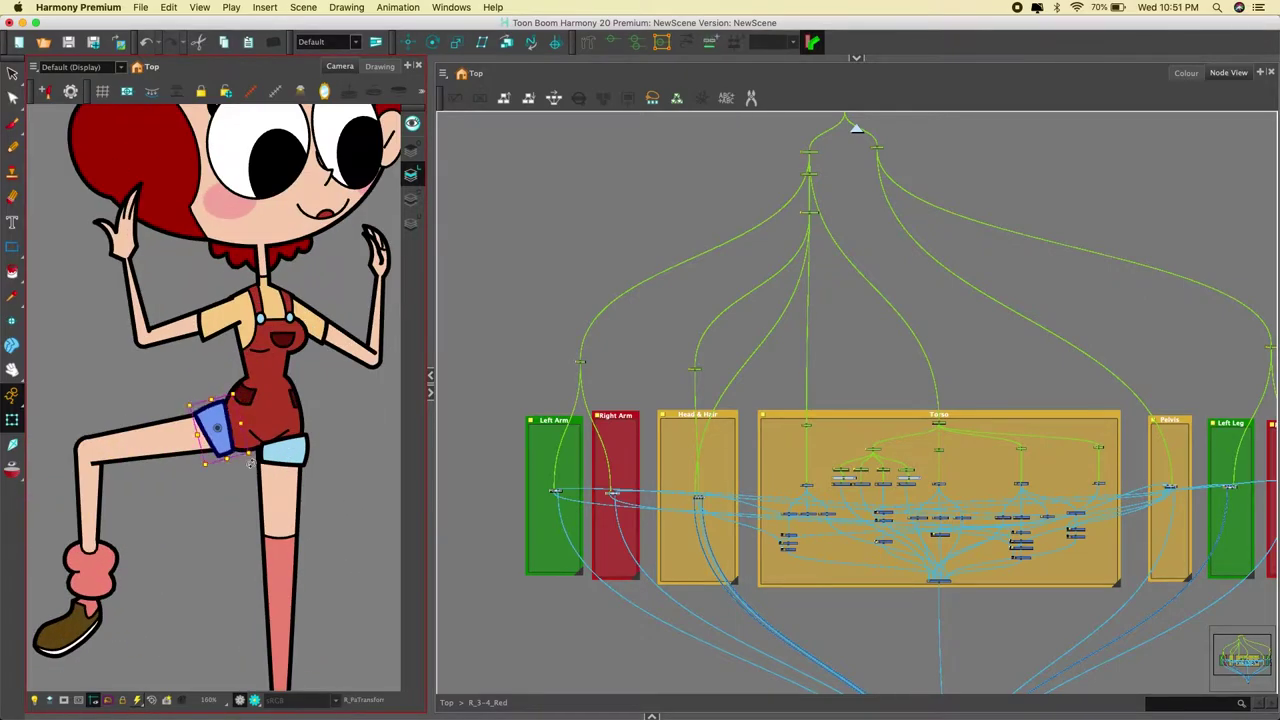
click(232, 560)
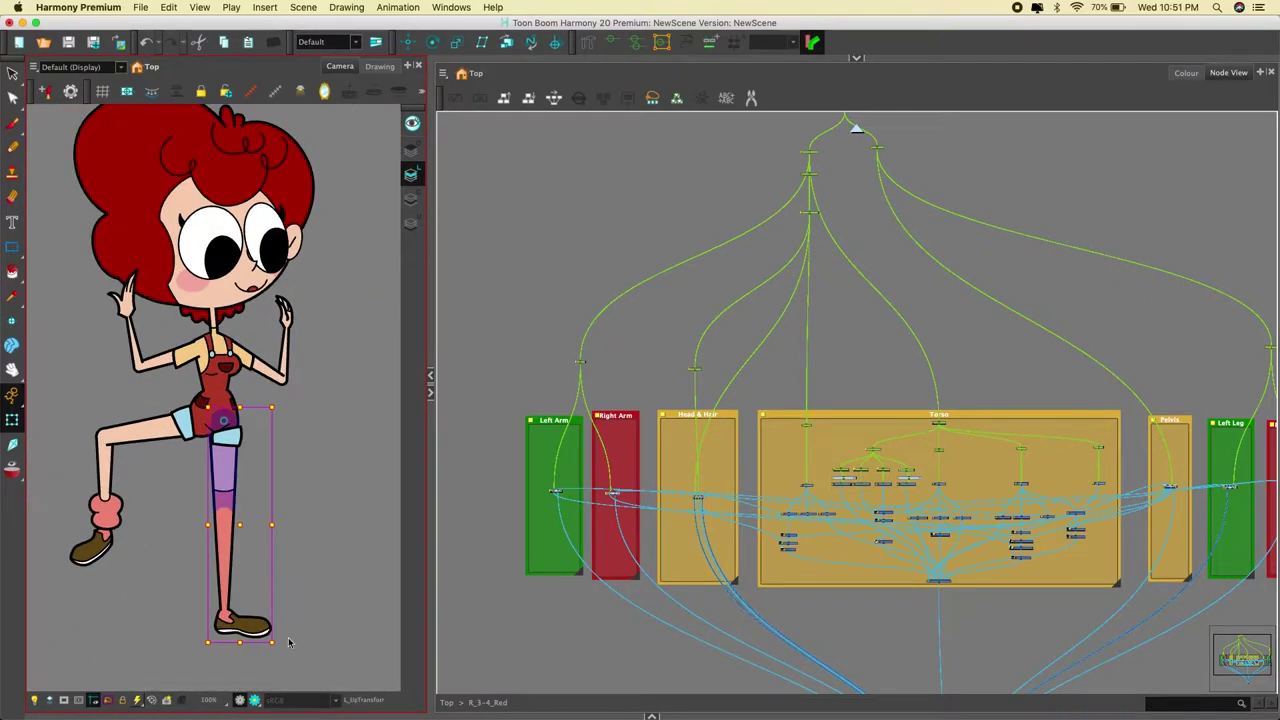
mouse_move(288, 642)
mouse_down()
mouse_move(375, 585)
mouse_move(322, 559)
mouse_move(278, 610)
mouse_move(240, 622)
mouse_move(263, 638)
mouse_up()
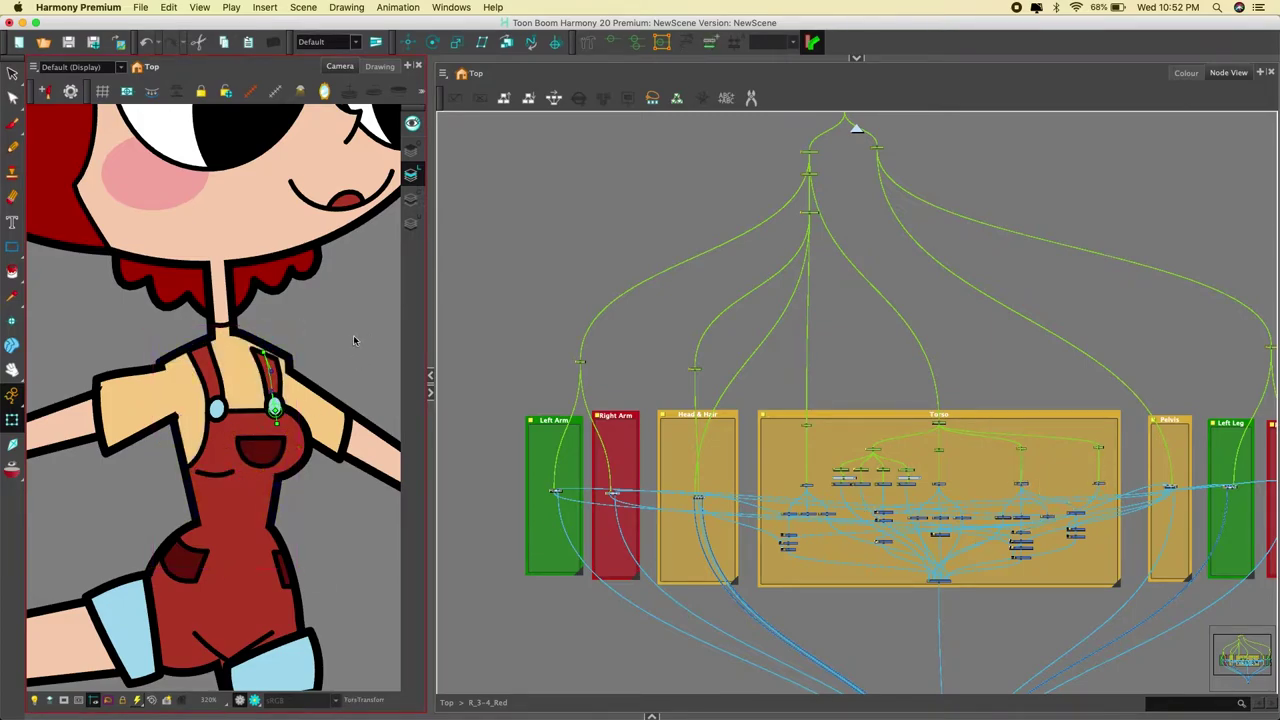
- Undo the last overall strap adjustment and nudge the upper piece of the overalls
key(super+z)
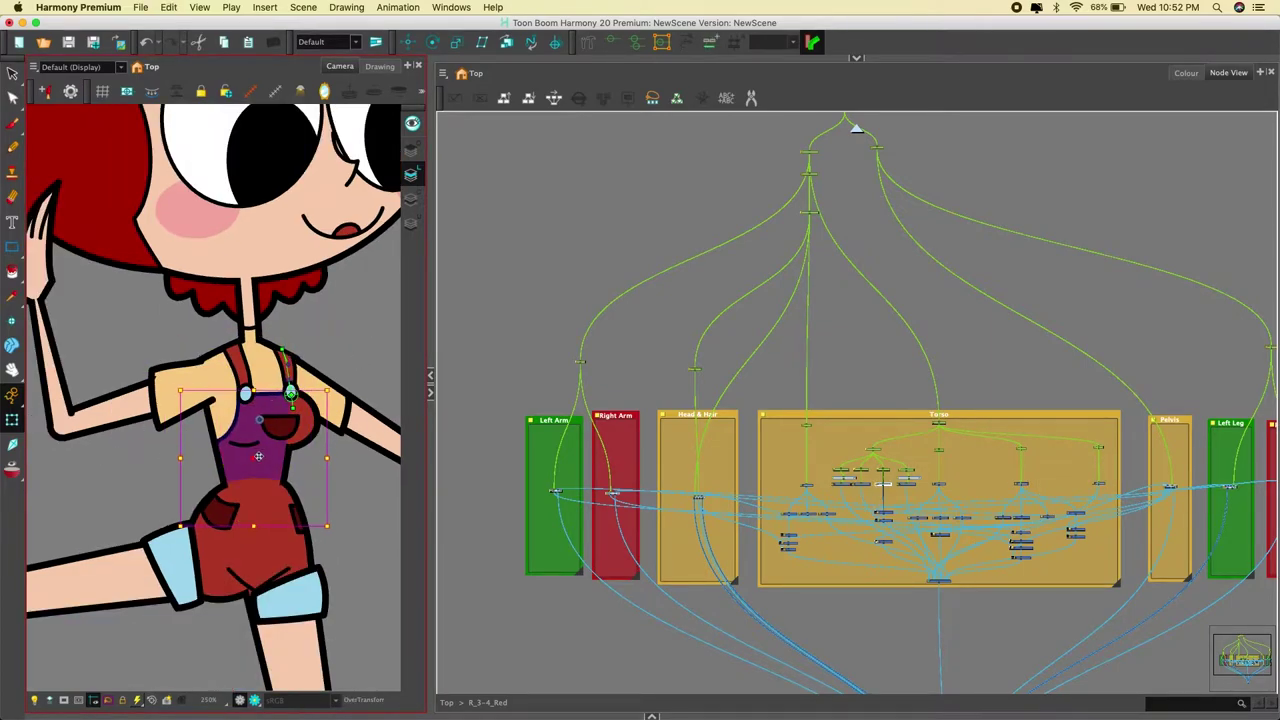
click(714, 380)
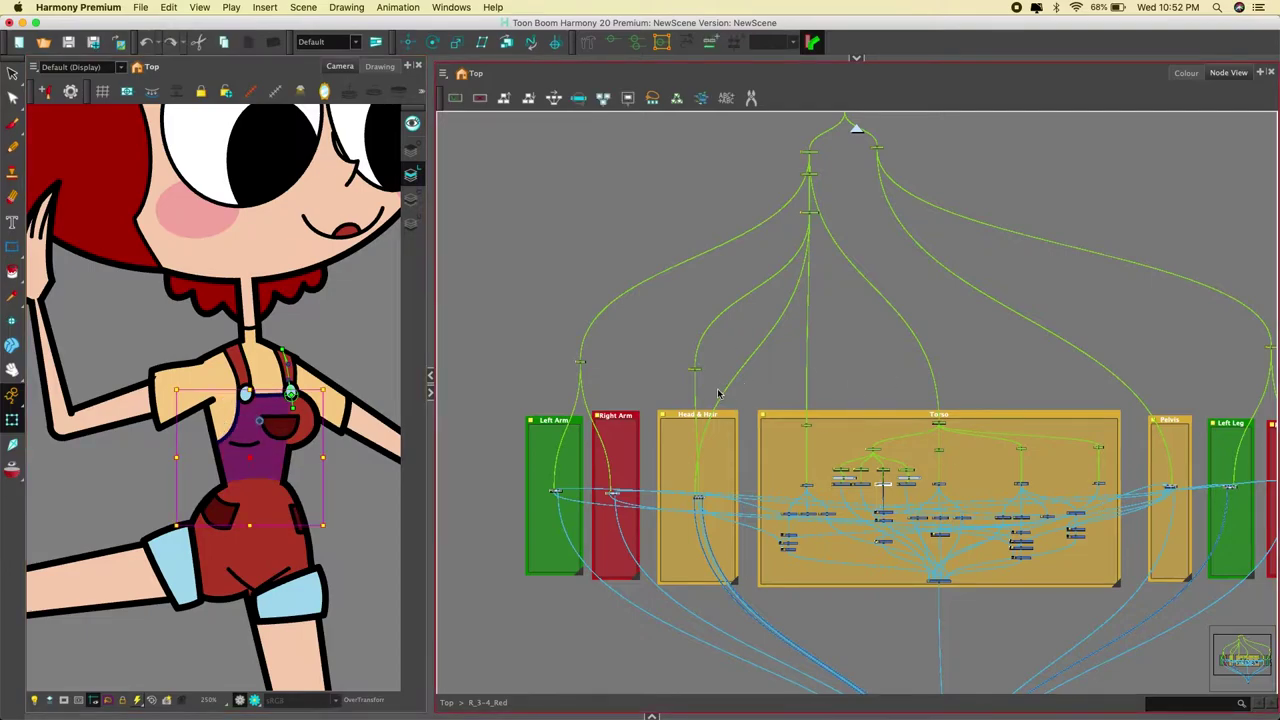
scroll(900, 460, up, 3)
click(860, 440)
drag(258, 462, 256, 461)
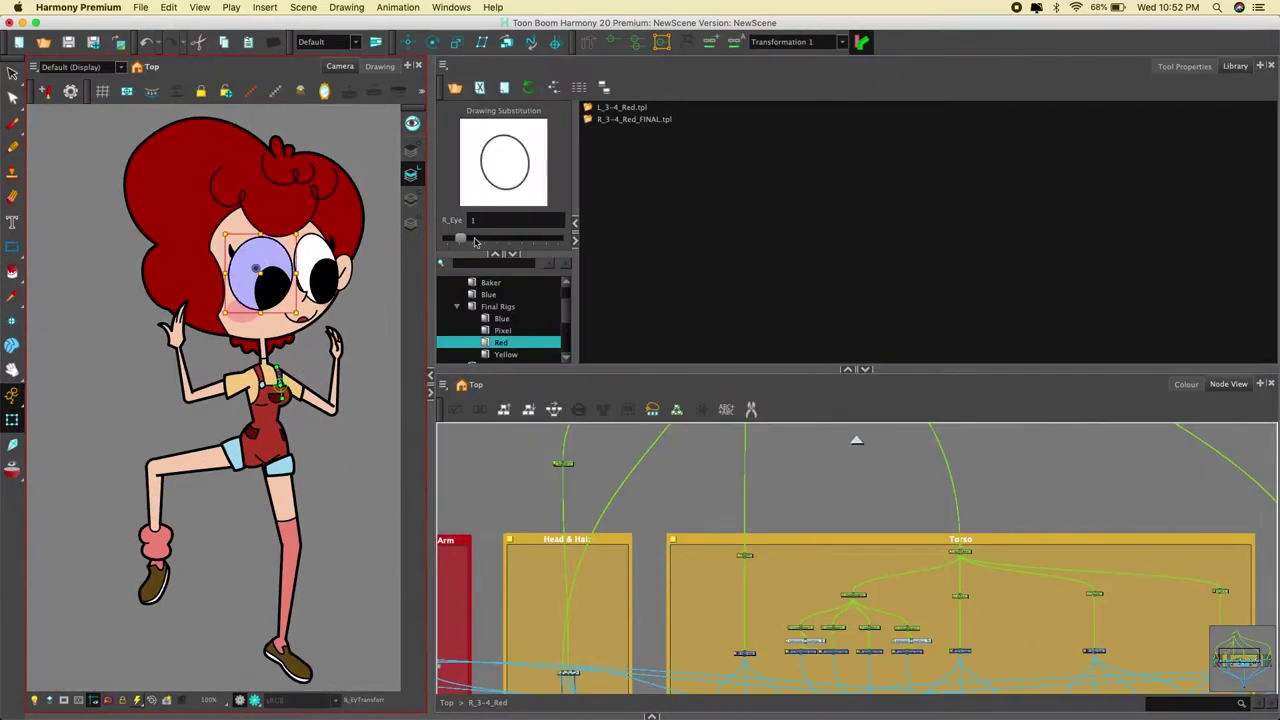
- Try the closed-eye drawing substitution 8 on the right eye
drag(498, 244, 562, 244)
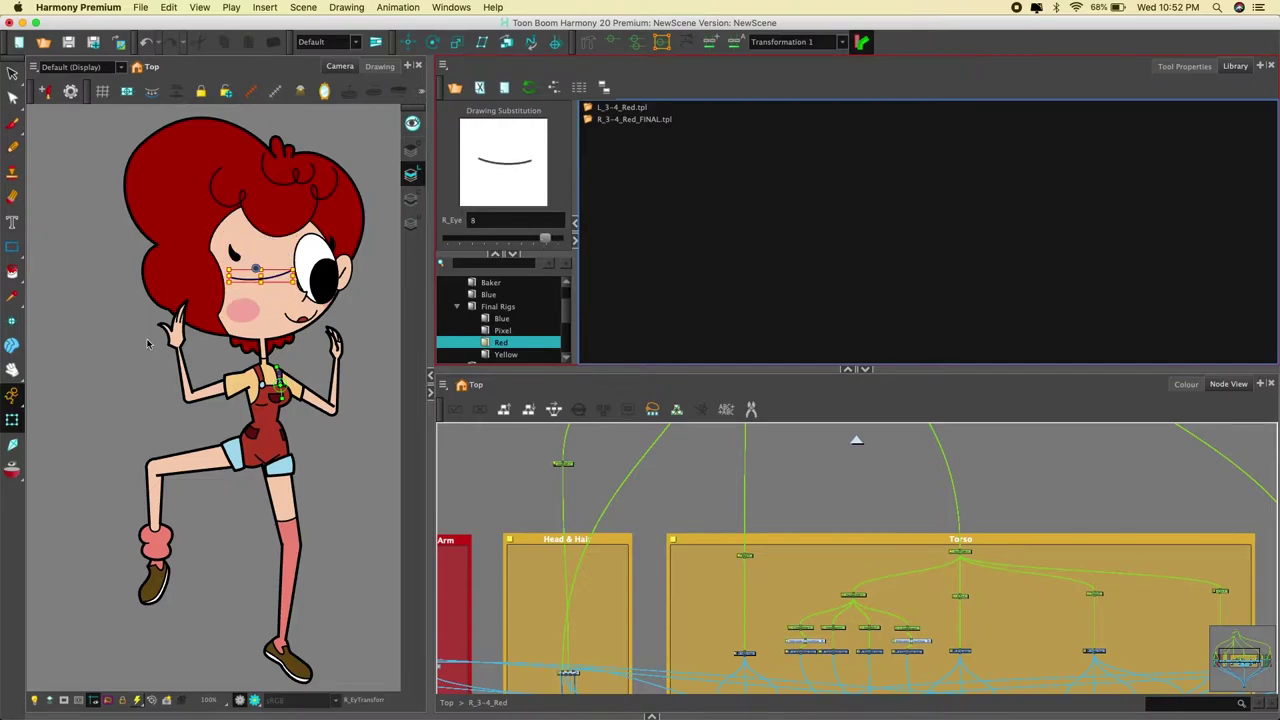
click(147, 343)
key(2)
- Show the right eye's deformation controls and start reshaping its outline with the upper curve points
click(240, 284)
click(612, 42)
click(188, 239)
drag(282, 280, 239, 284)
click(324, 437)
click(188, 239)
mouse_move(503, 240)
mouse_down()
mouse_move(556, 243)
mouse_move(503, 240)
mouse_move(540, 244)
mouse_up()
click(233, 313)
- Flatten the right eye's upper edge into a slanted, angry lid by adjusting its deformation curve handles
click(614, 45)
click(182, 291)
click(238, 290)
click(240, 284)
click(230, 300)
click(188, 238)
click(309, 437)
click(205, 285)
drag(218, 260, 220, 274)
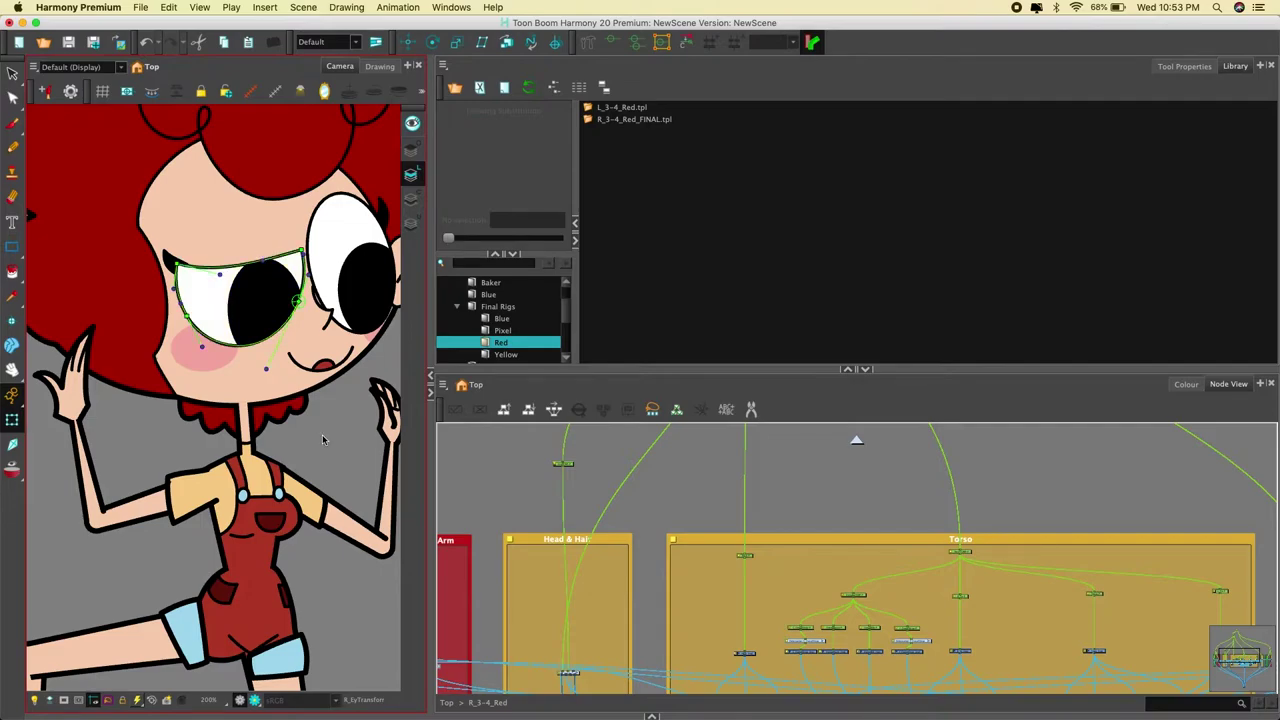
scroll(205, 285, down, 2)
click(215, 250)
click(328, 390)
- Adjust the face outline at the chin with its deformation curve and swap the mouth to drawing substitution 11
scroll(243, 276, up, 2)
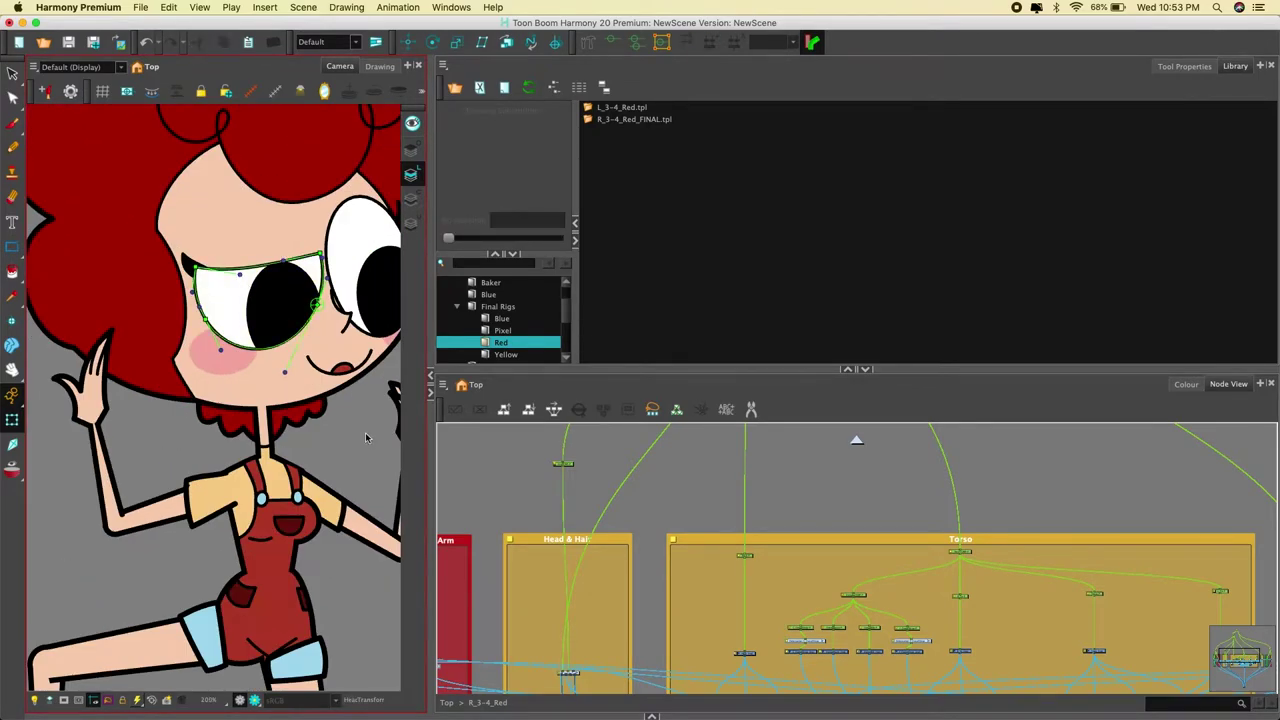
scroll(366, 437, down, 2)
click(258, 370)
drag(463, 246, 537, 244)
click(195, 265)
key(F11)
mouse_move(220, 404)
mouse_down()
mouse_move(217, 418)
mouse_move(220, 404)
mouse_up()
click(217, 366)
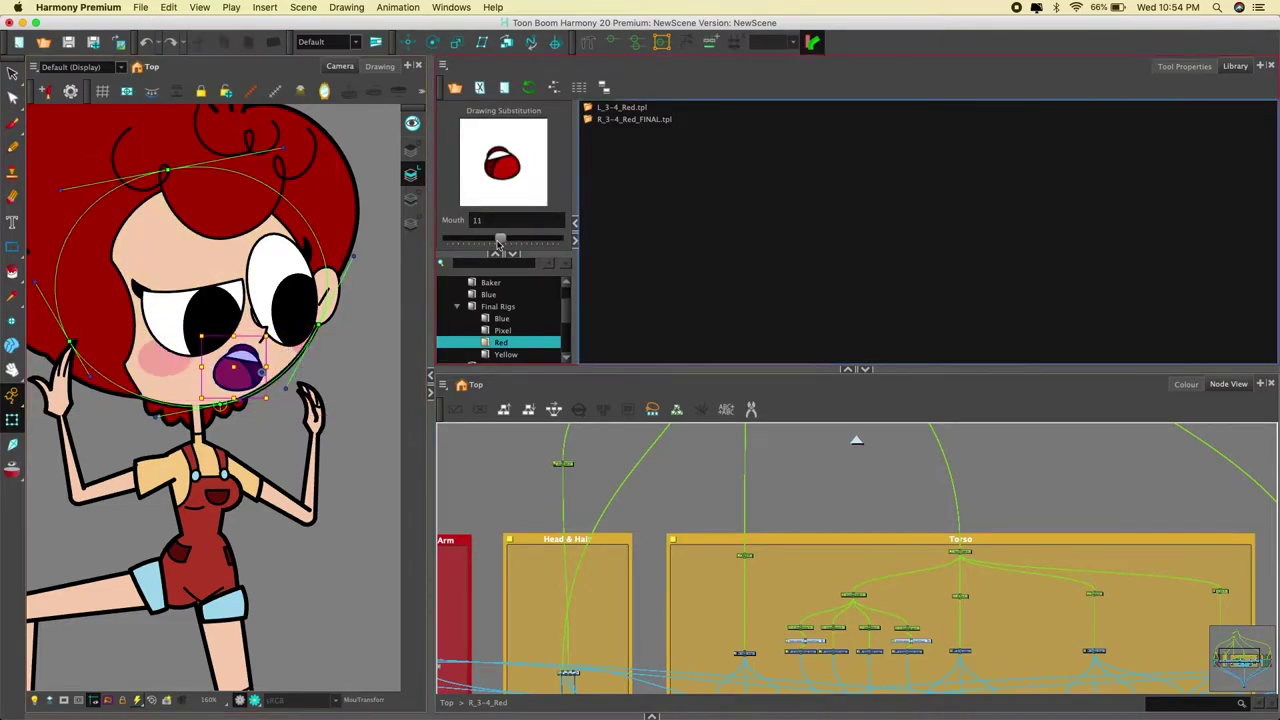
key(F11)
- Reshape the bangs and their curl line with their deformation curves
click(304, 255)
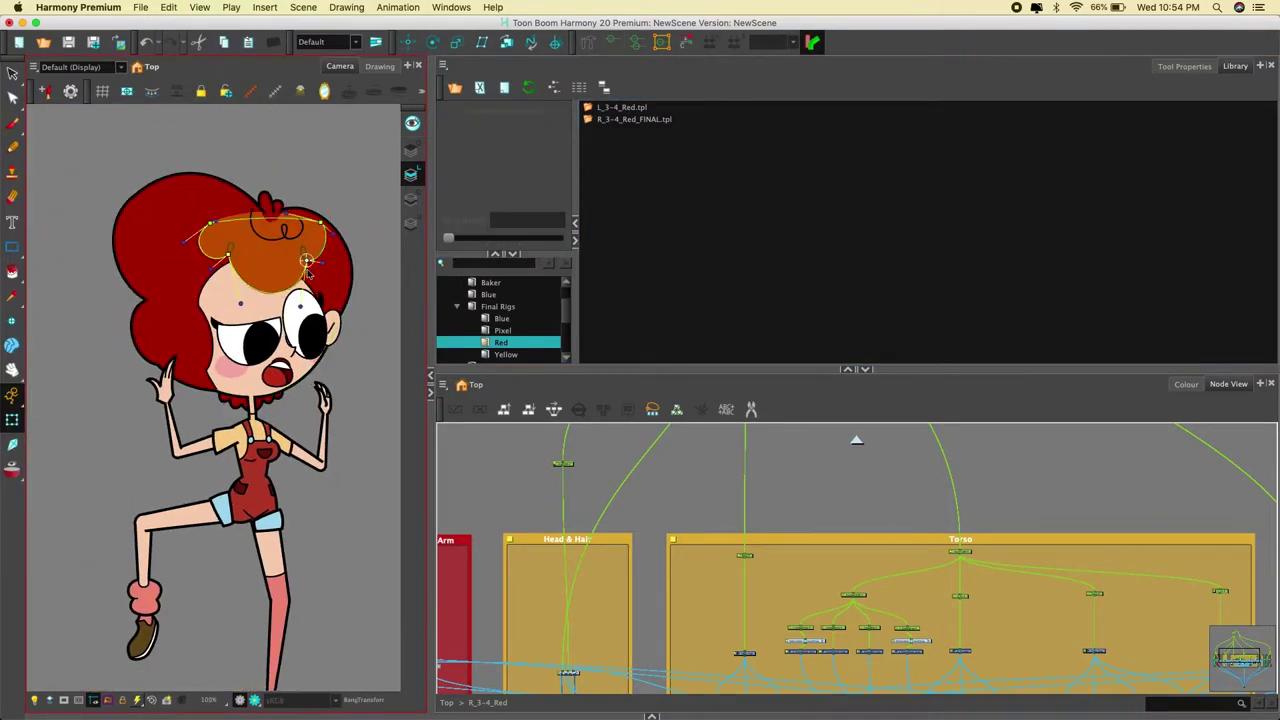
scroll(268, 249, up, 5)
click(341, 221)
key(F11)
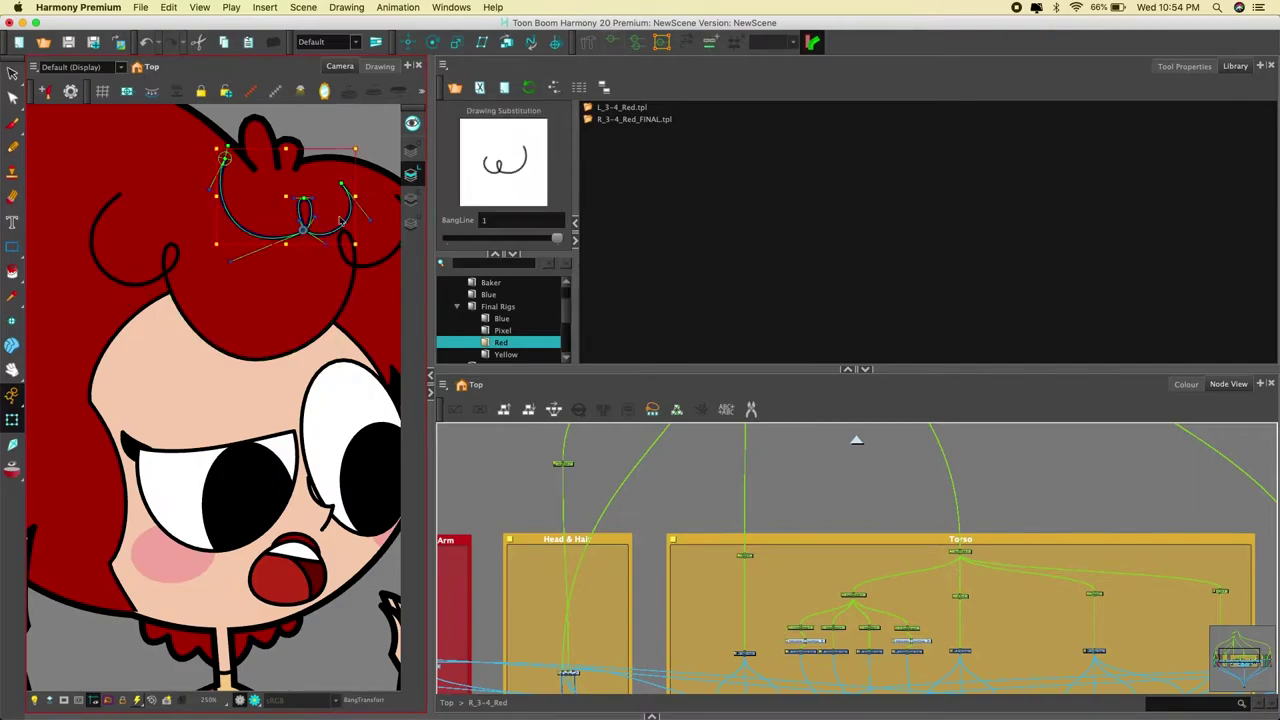
click(307, 233)
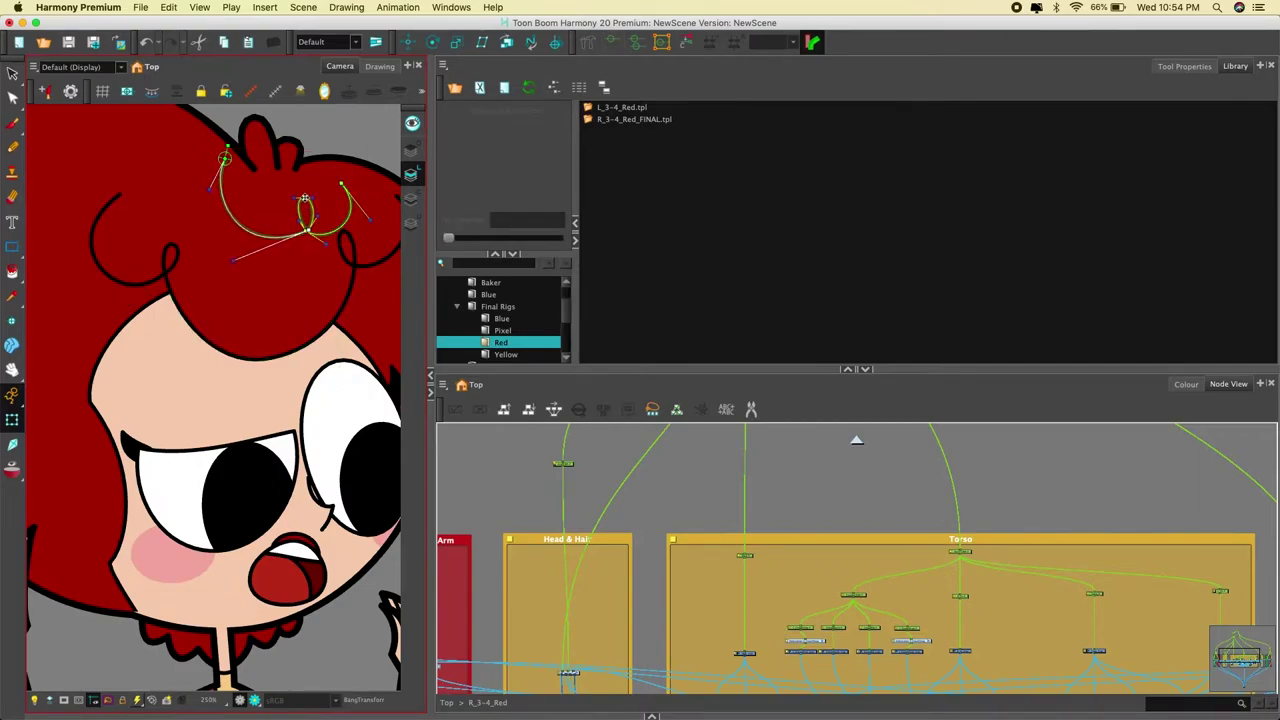
- Bend the two small hair tufts on top of the head with their deformation controls
click(256, 138)
click(258, 127)
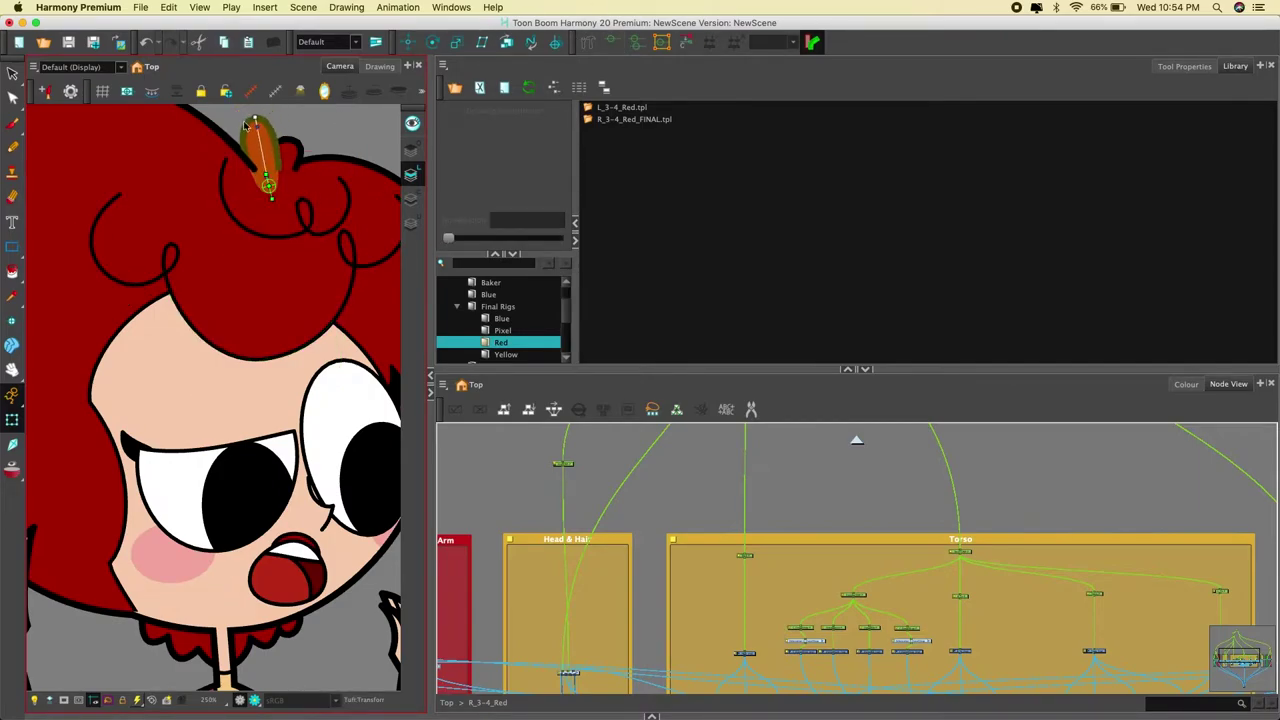
click(271, 137)
click(294, 139)
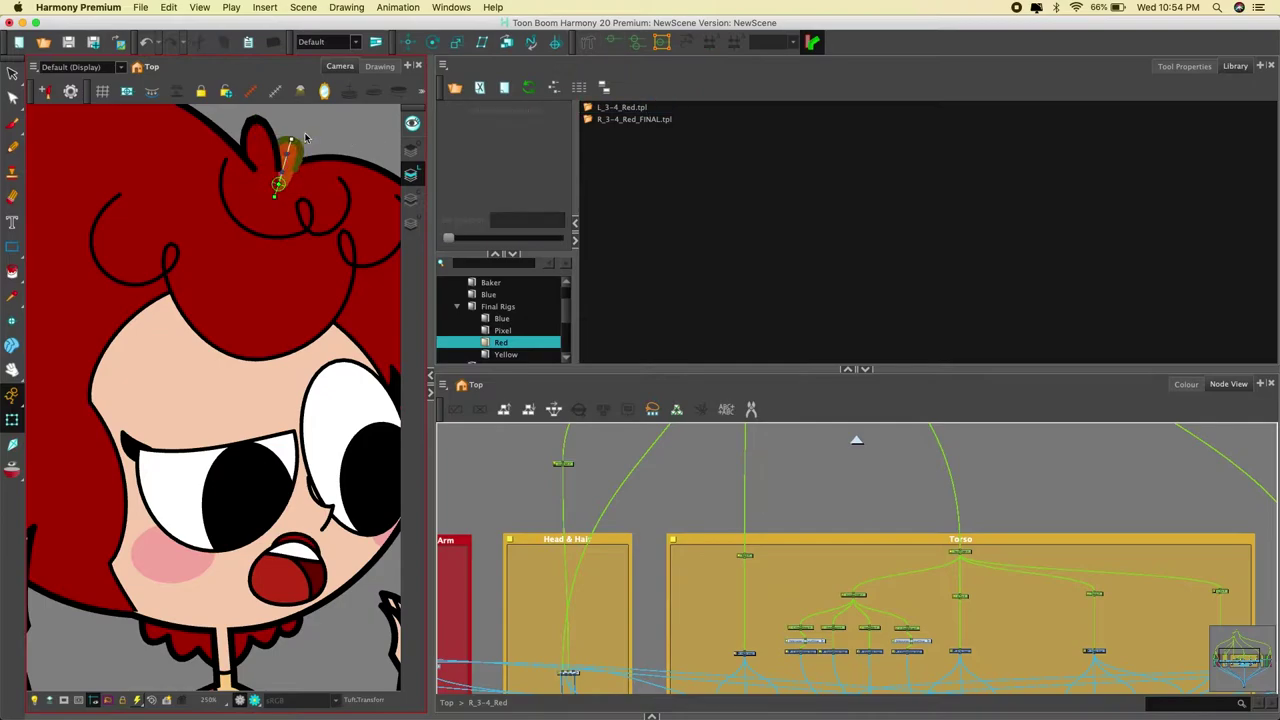
- Swap the right hand to drawing substitution 2_1 and choose a different drawing for the left hand
scroll(307, 138, down, 6)
click(201, 348)
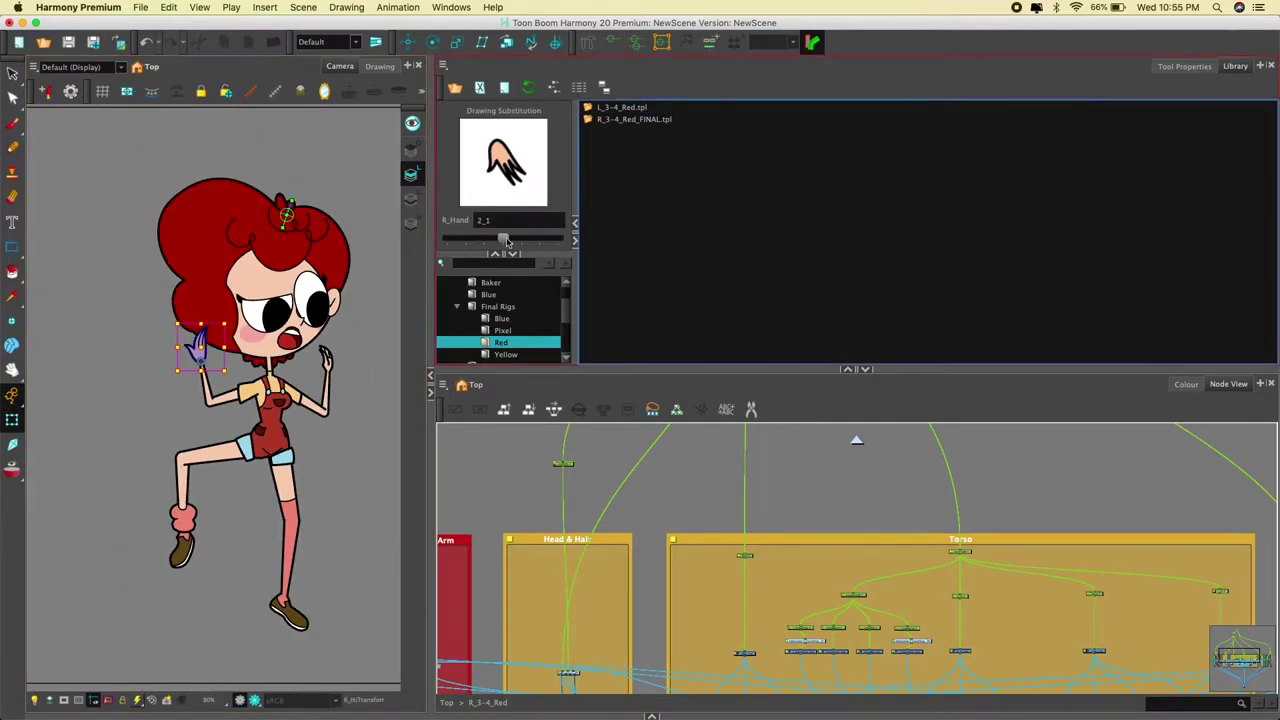
click(326, 361)
drag(466, 238, 541, 238)
click(332, 438)
mouse_move(328, 441)
mouse_down()
mouse_move(302, 429)
mouse_move(318, 432)
mouse_up()
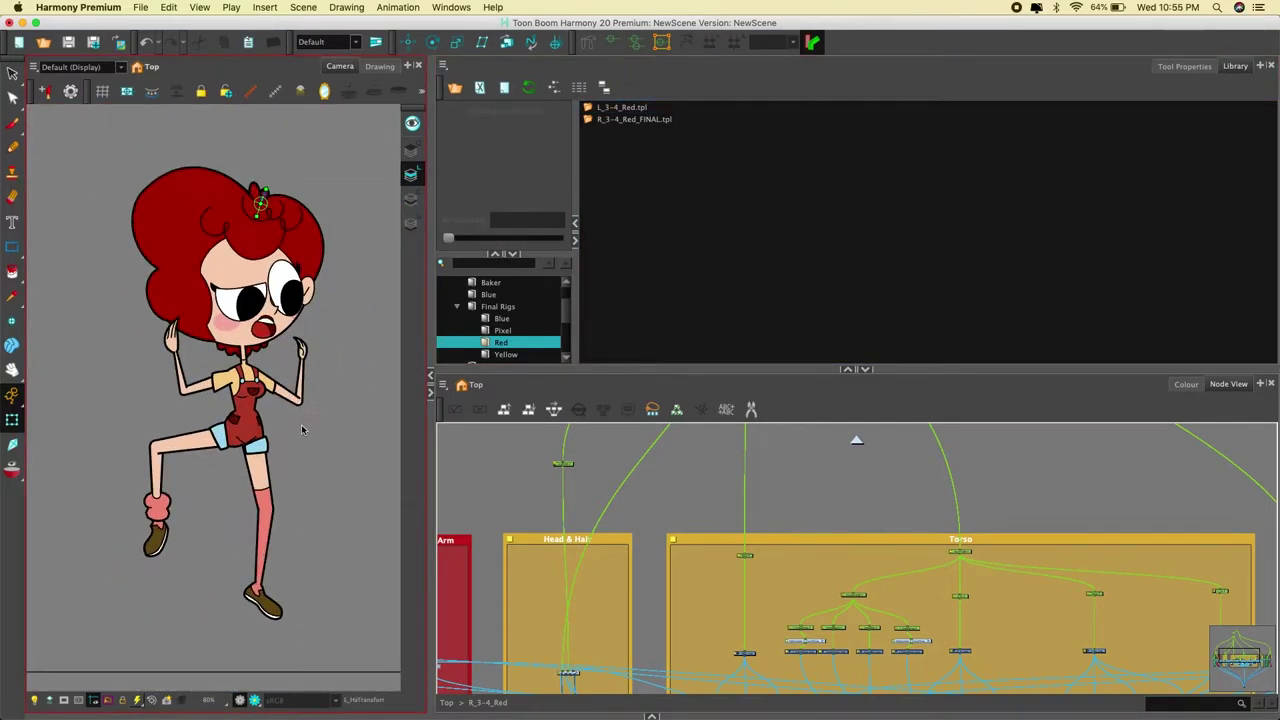
- Select the L_Eyebrow drawing node inside the head's node group and change the eyebrow's drawing substitution
drag(600, 640, 660, 515)
scroll(668, 535, up, 3)
click(673, 552)
scroll(673, 552, down, 6)
drag(1200, 567, 1087, 609)
scroll(720, 588, up, 3)
scroll(735, 588, up, 4)
click(548, 496)
click(552, 572)
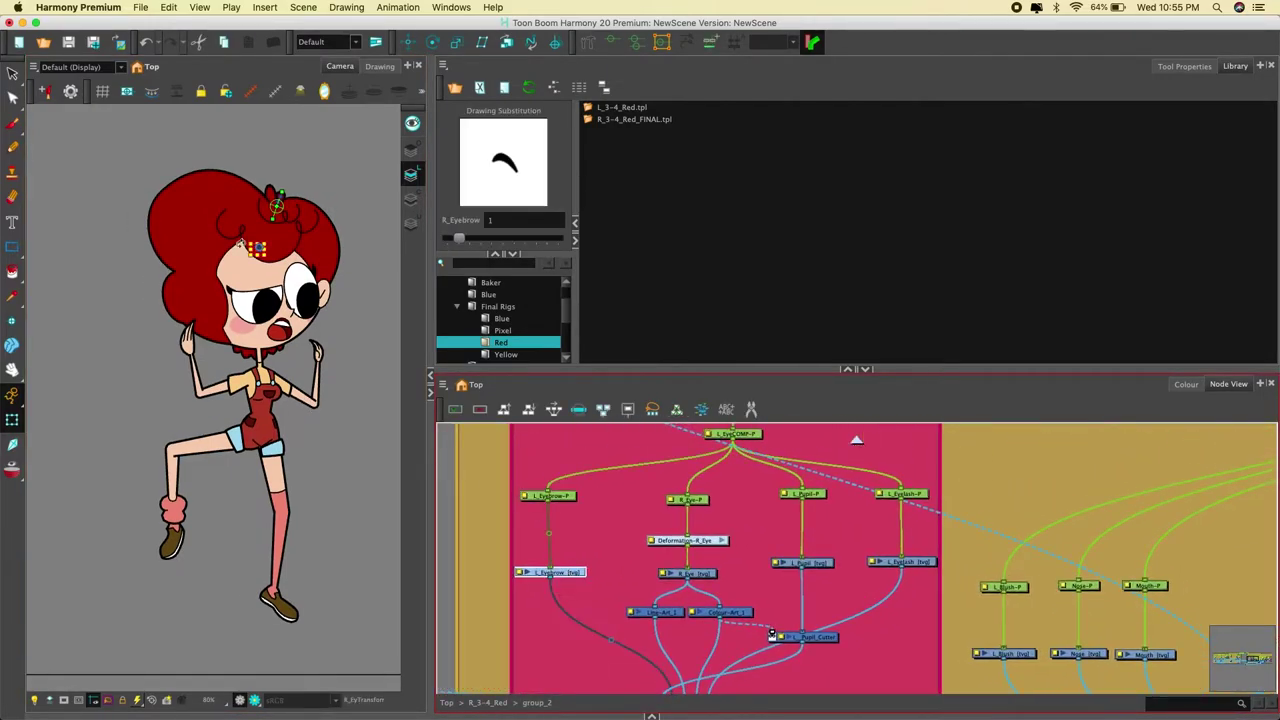
scroll(257, 252, up, 6)
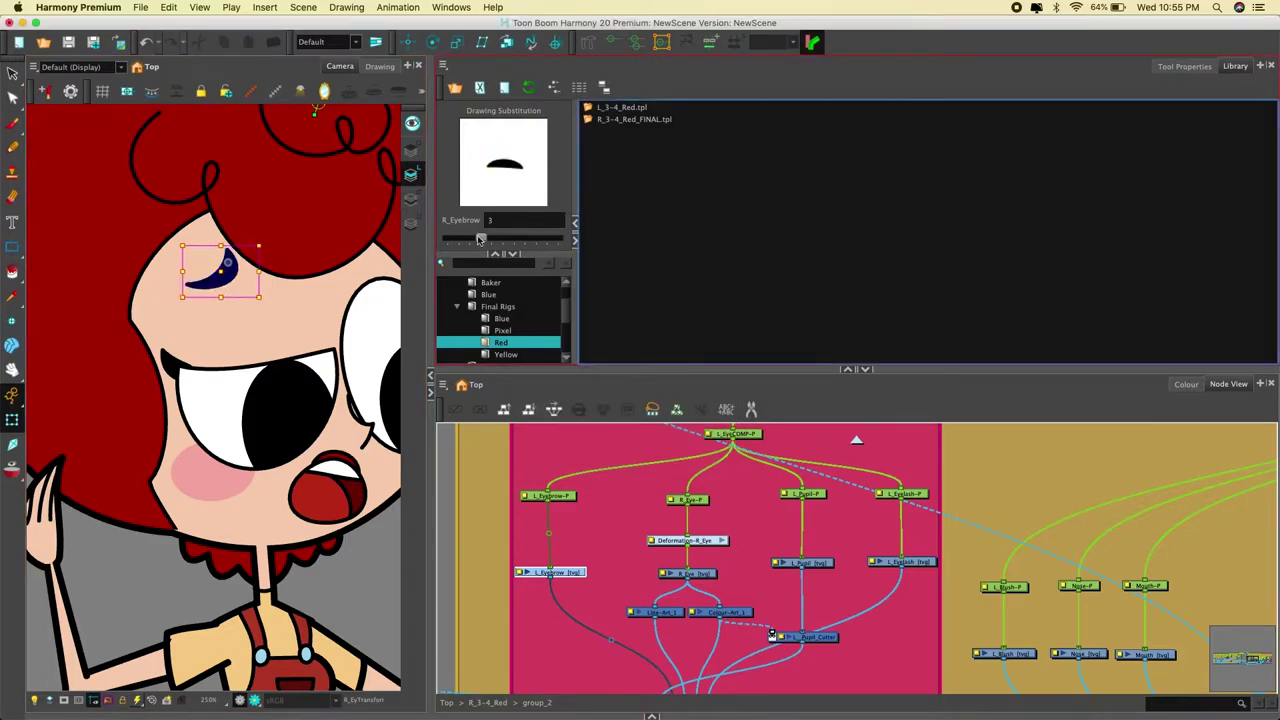
mouse_move(480, 239)
mouse_down()
mouse_move(558, 239)
mouse_move(514, 239)
mouse_up()
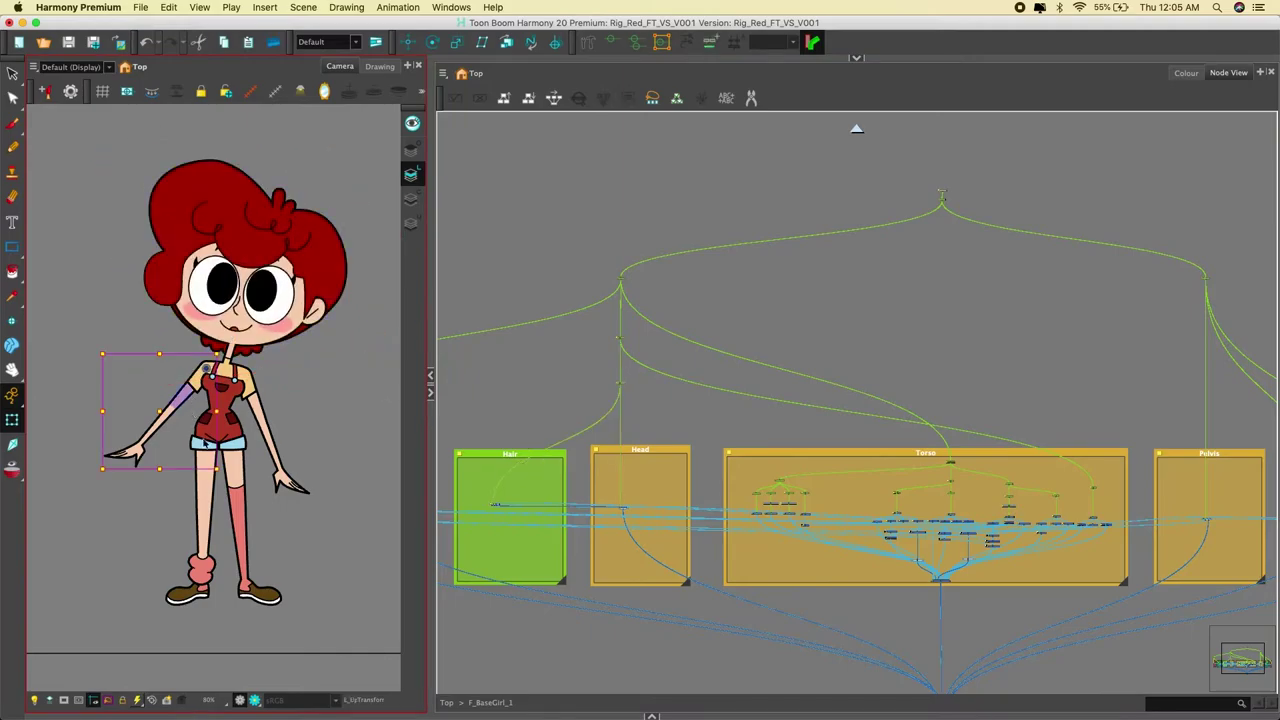
- On the front-view rig, raise the character's right arm with a bent elbow and swing the left arm closer to the body
drag(218, 471, 101, 357)
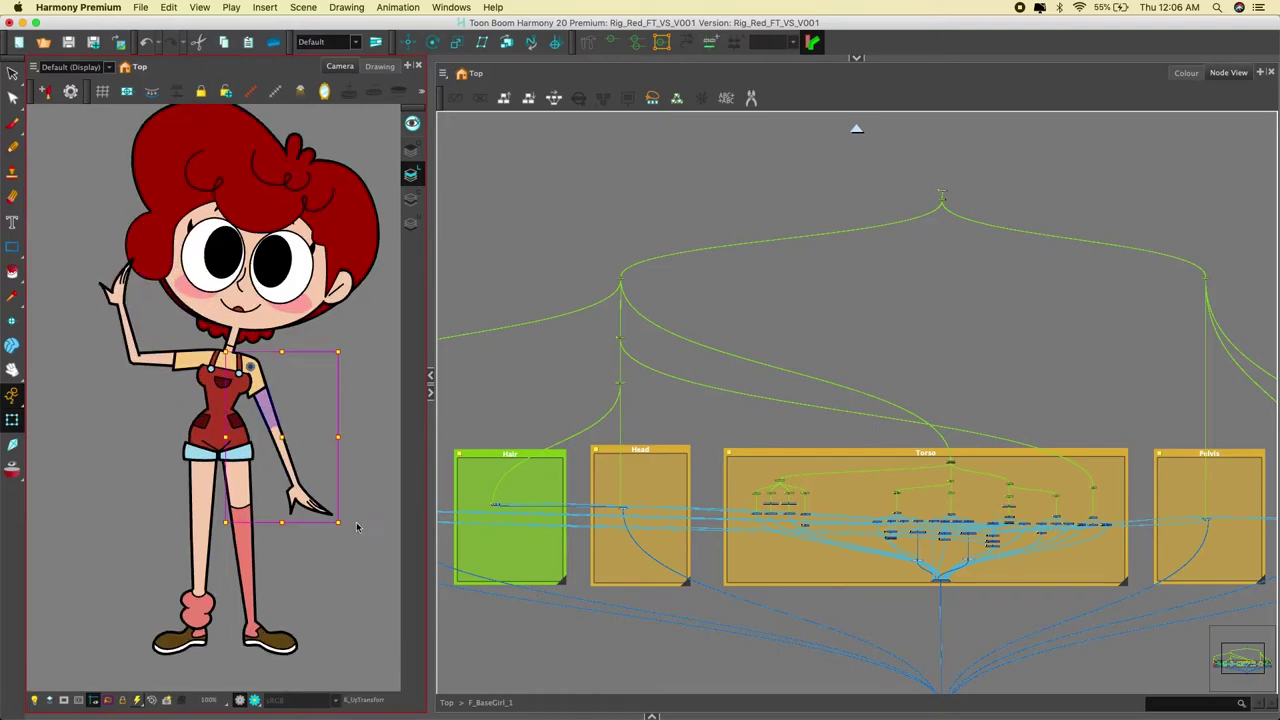
drag(357, 527, 290, 520)
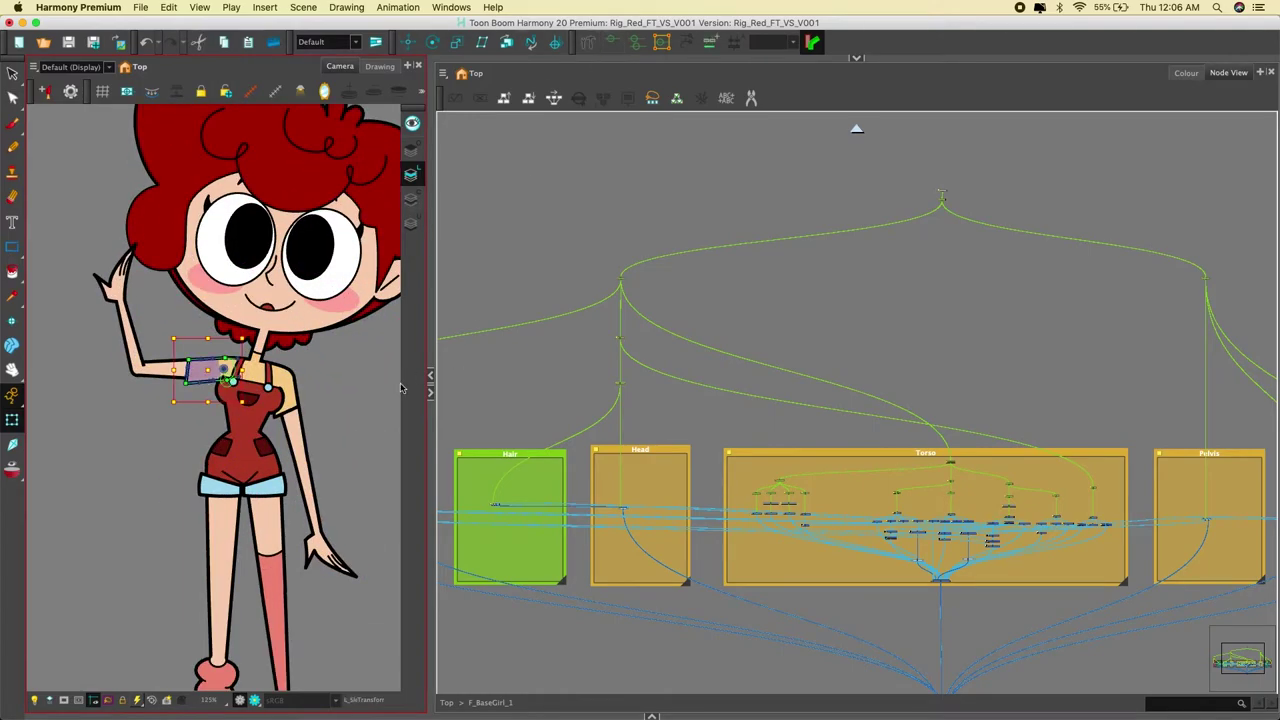
scroll(185, 403, up, 2)
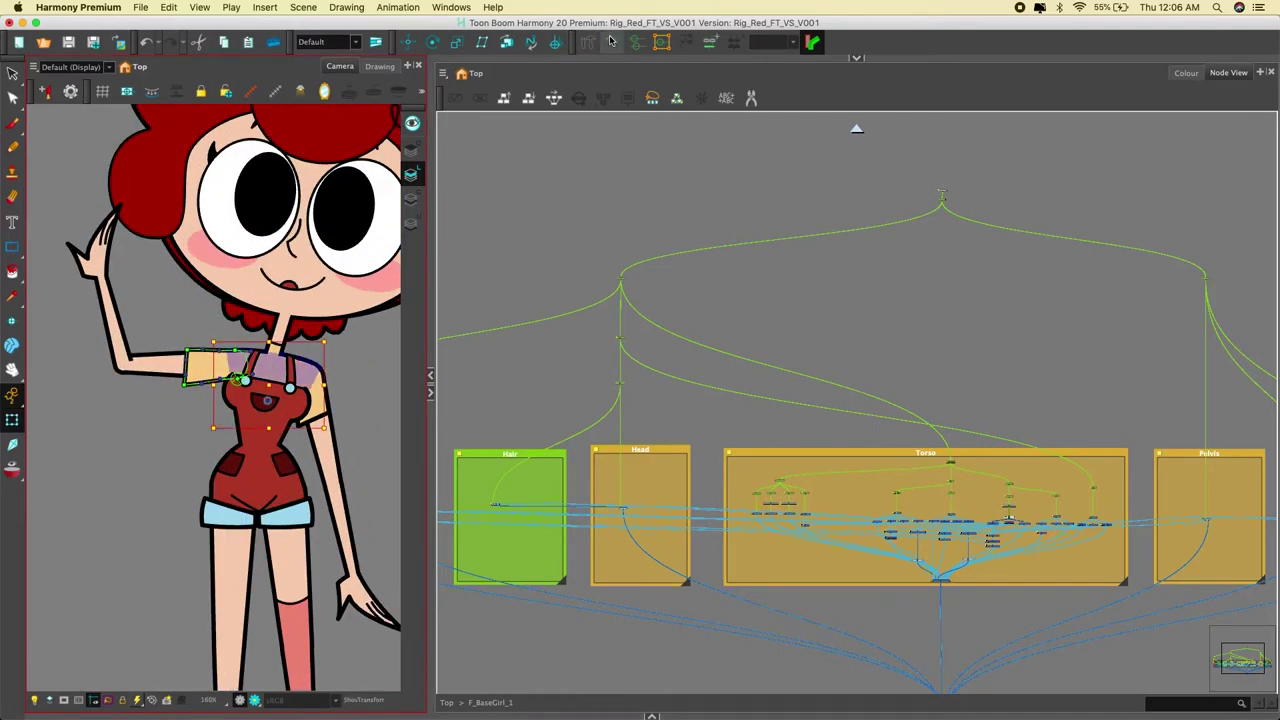
- Reshape the shirt's shoulder area and bend the overall strap nearest the raised arm with their deformation curves
scroll(242, 339, up, 3)
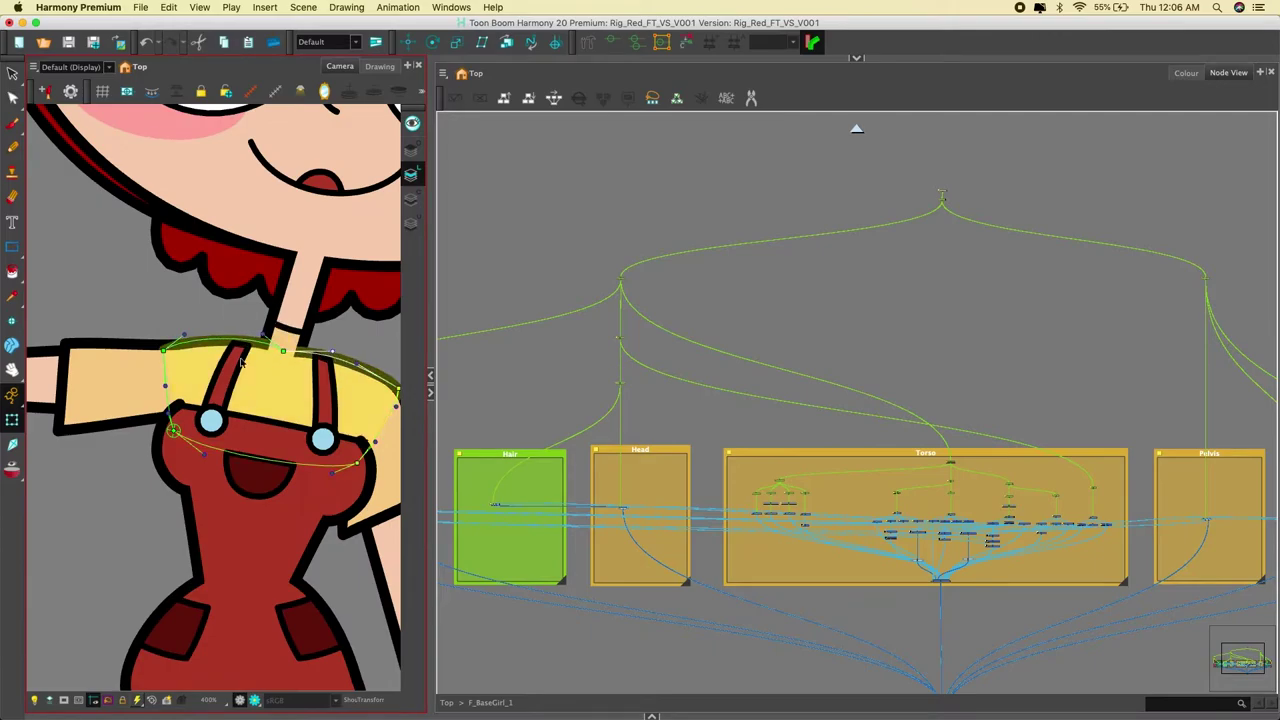
scroll(245, 369, down, 3)
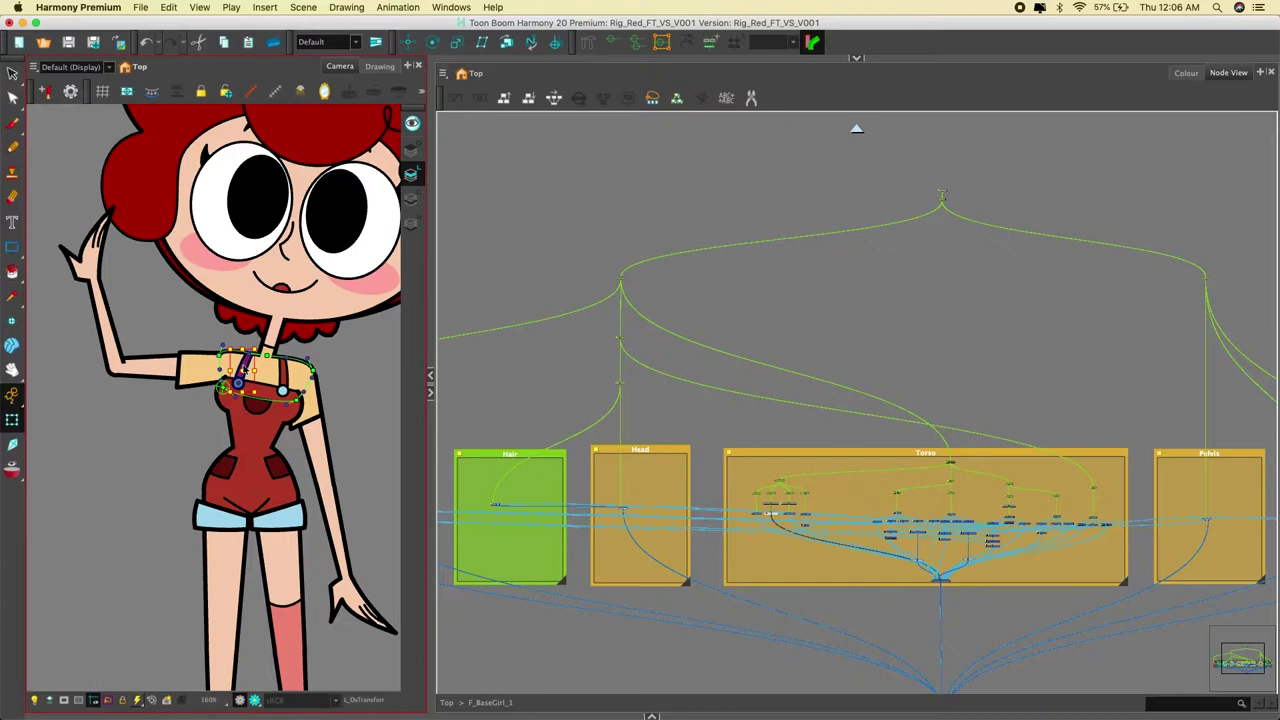
scroll(230, 370, up, 2)
drag(110, 363, 114, 358)
click(138, 287)
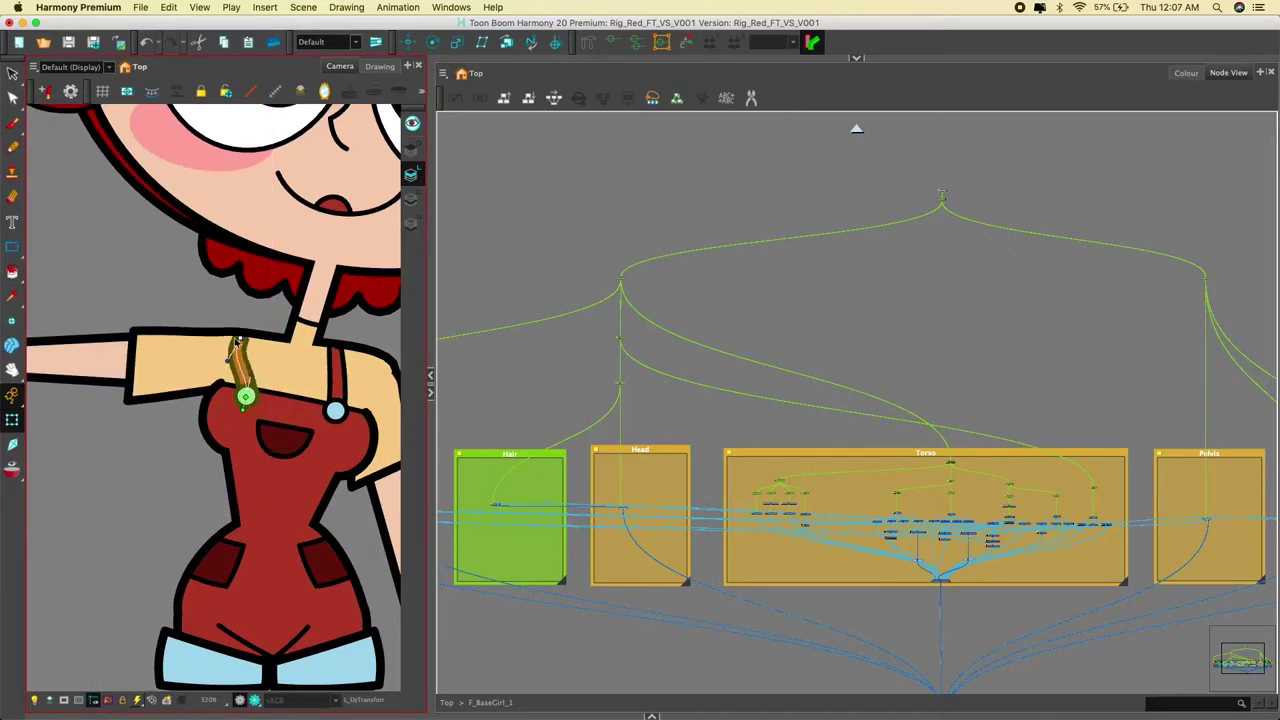
- Move both pupils downward inside the eyes of the front-view character
scroll(200, 380, down, 4)
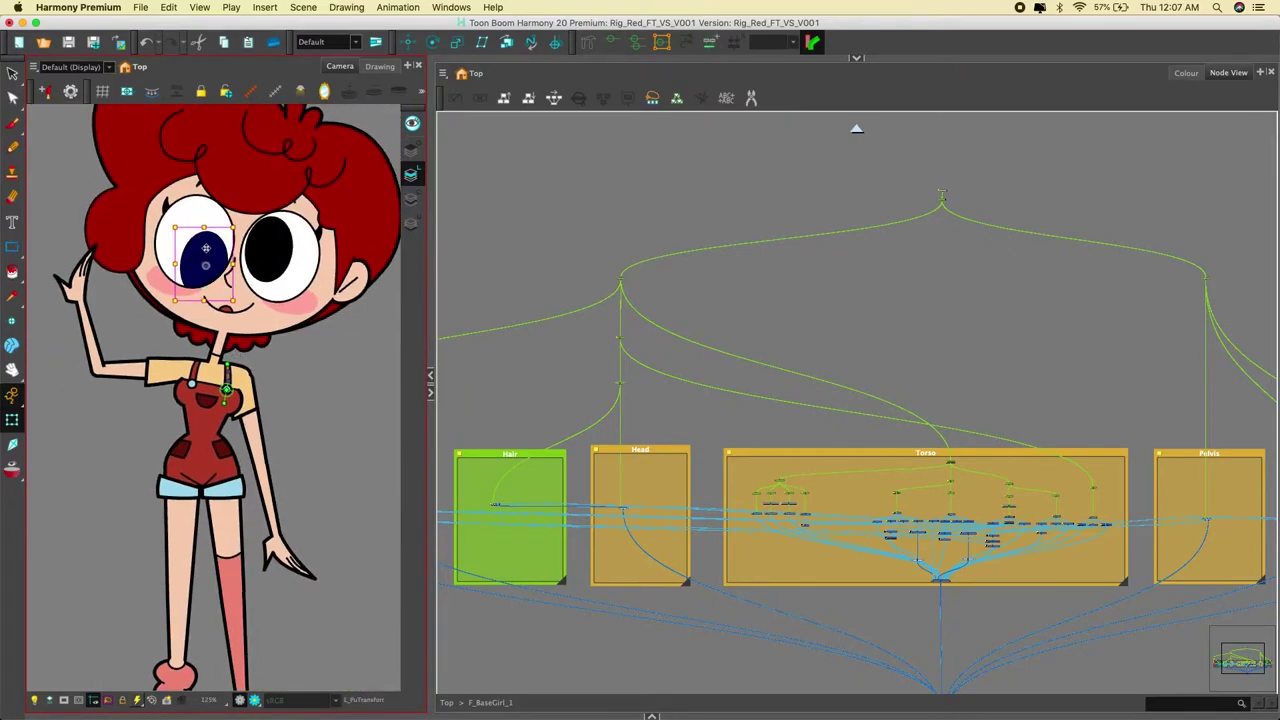
scroll(295, 278, down, 2)
drag(295, 278, 359, 283)
- Raise the leg with the scrunched sock, bend its knee and tilt the foot downward
click(284, 470)
drag(312, 590, 254, 528)
click(172, 424)
click(217, 508)
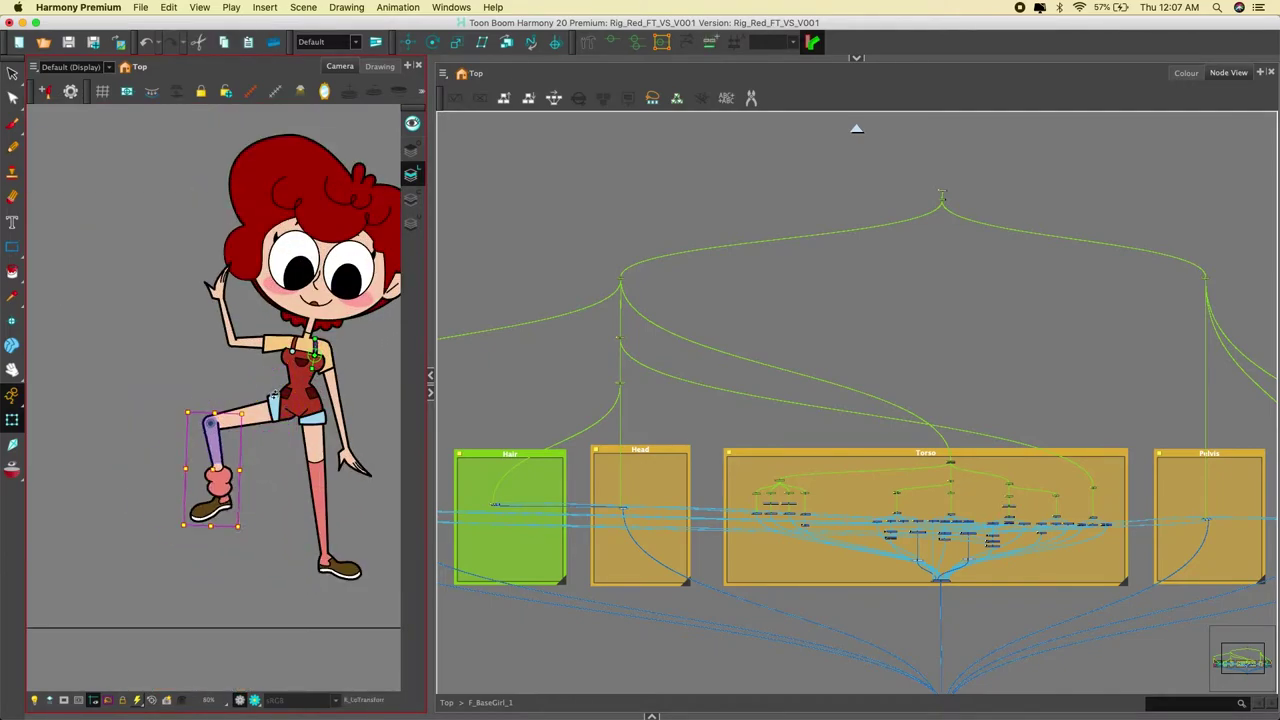
scroll(246, 428, up, 1)
click(208, 449)
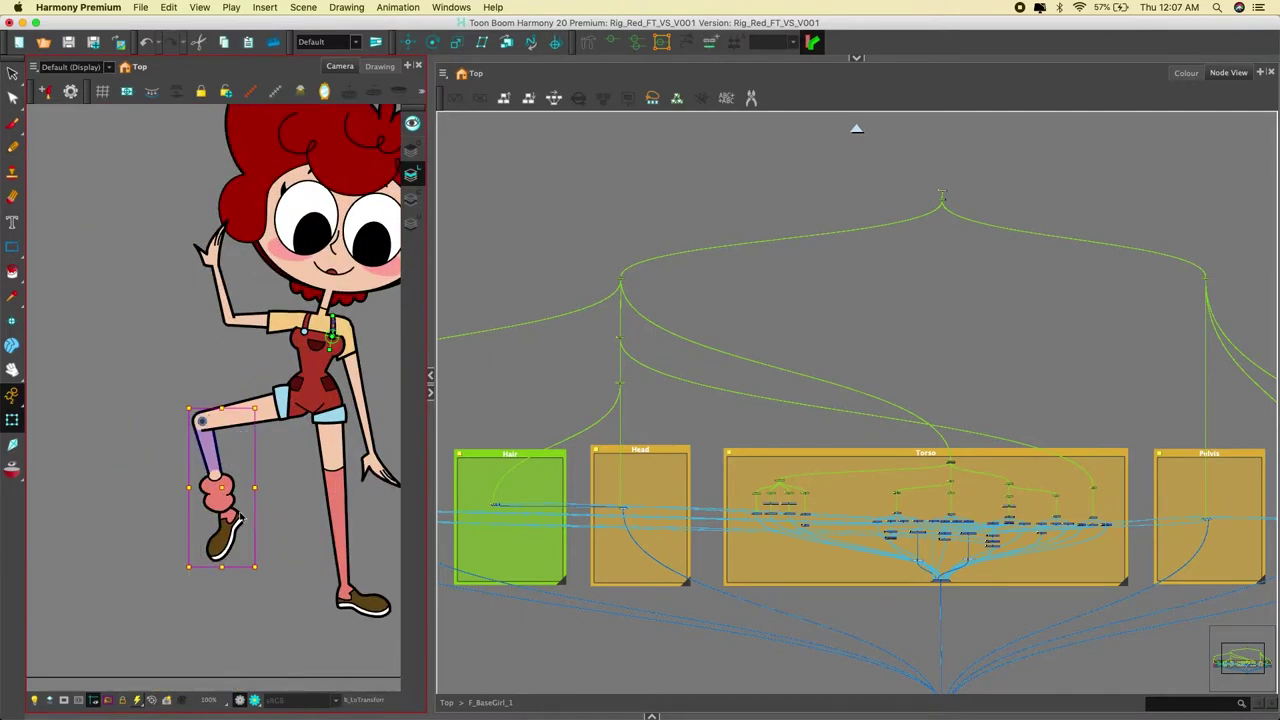
- Rotate the leg with the long sock outward from the hip, bend its knee and level the shoe
scroll(388, 590, down, 5)
drag(390, 605, 205, 428)
scroll(220, 368, up, 3)
click(235, 382)
scroll(245, 382, up, 2)
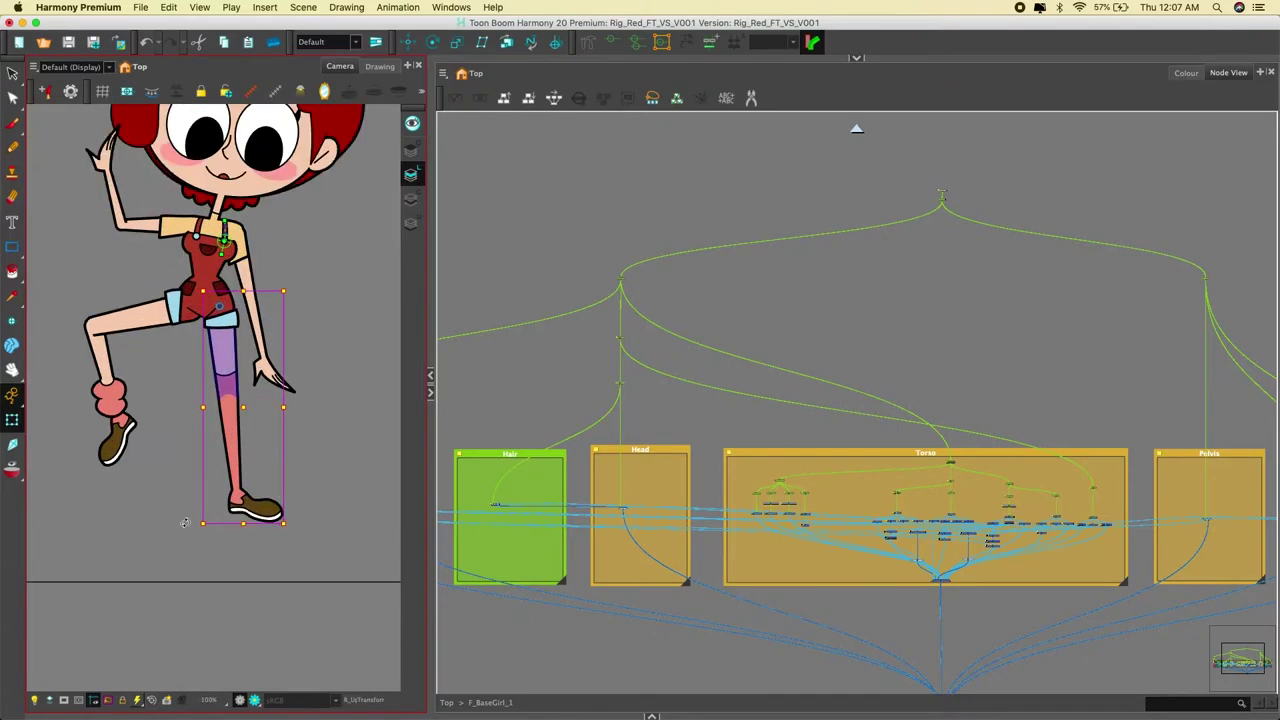
drag(290, 530, 263, 476)
click(224, 445)
click(220, 350)
drag(282, 542, 318, 498)
click(260, 496)
click(324, 484)
drag(206, 167, 263, 325)
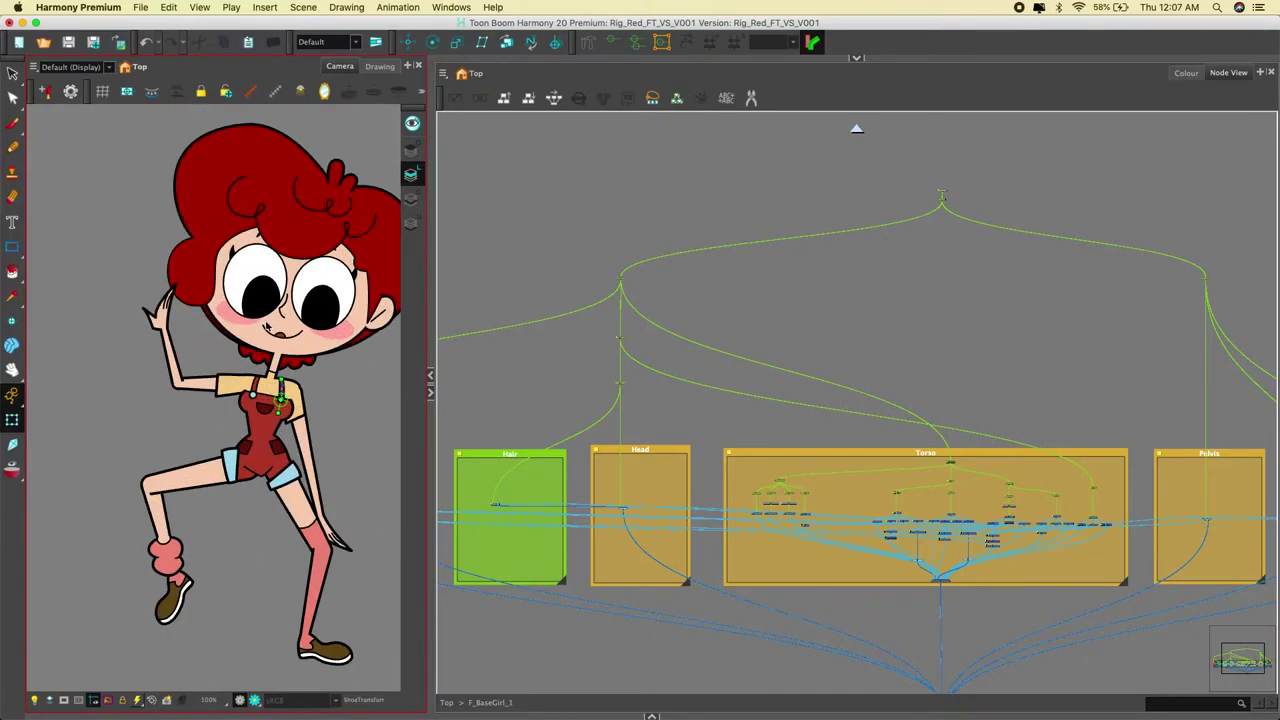
scroll(330, 414, up, 3)
scroll(270, 318, down, 3)
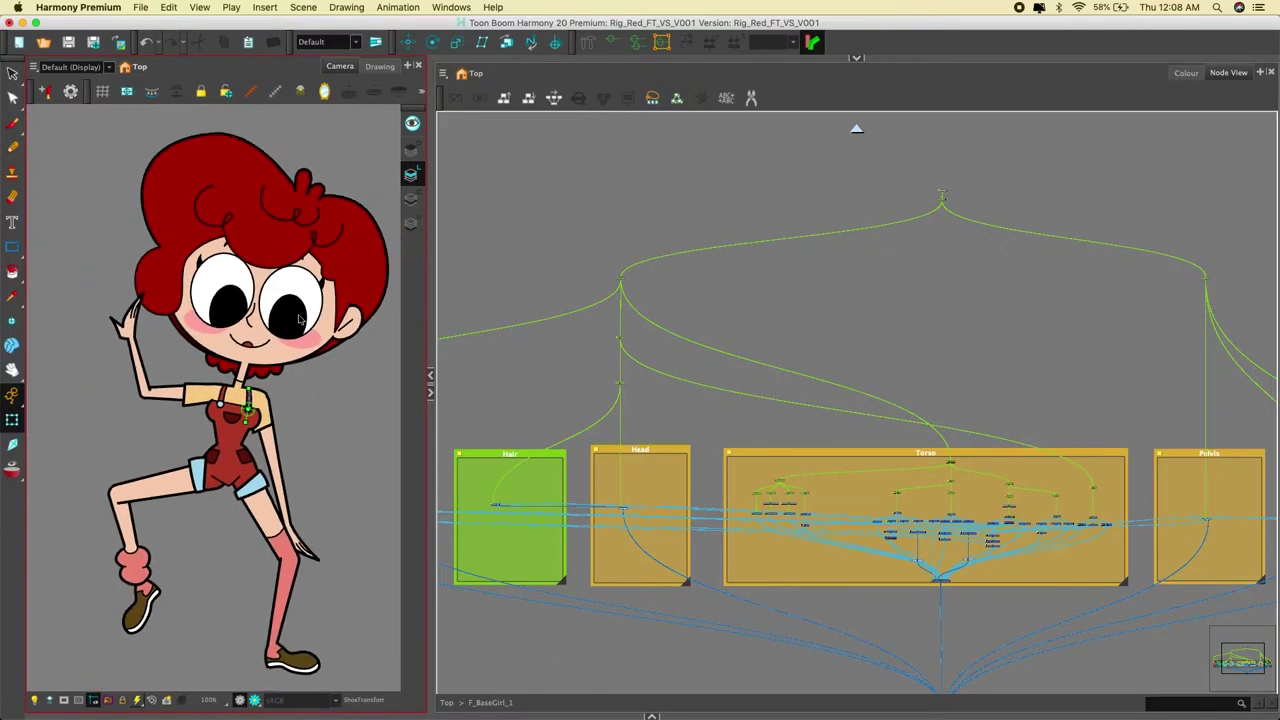
- Show the deformation curves of the front-view character's bangs, curl, back hair and side hair
click(229, 215)
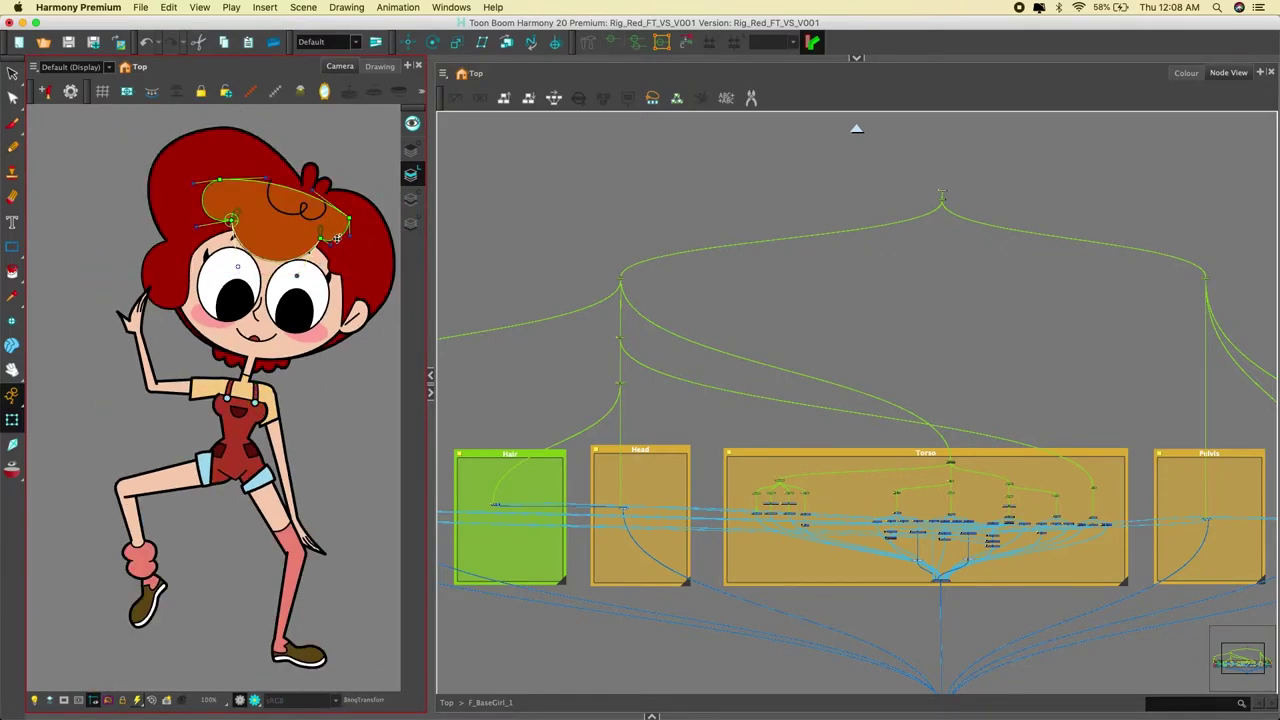
click(307, 214)
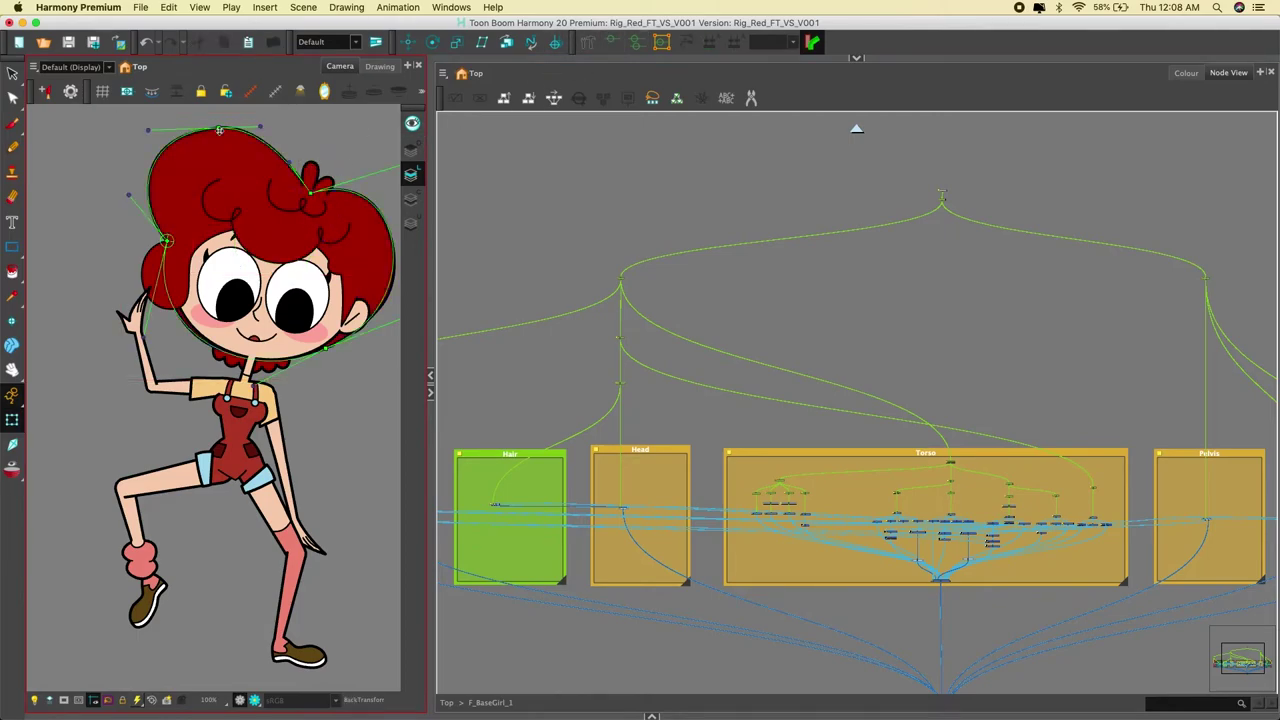
click(220, 137)
scroll(312, 191, down, 3)
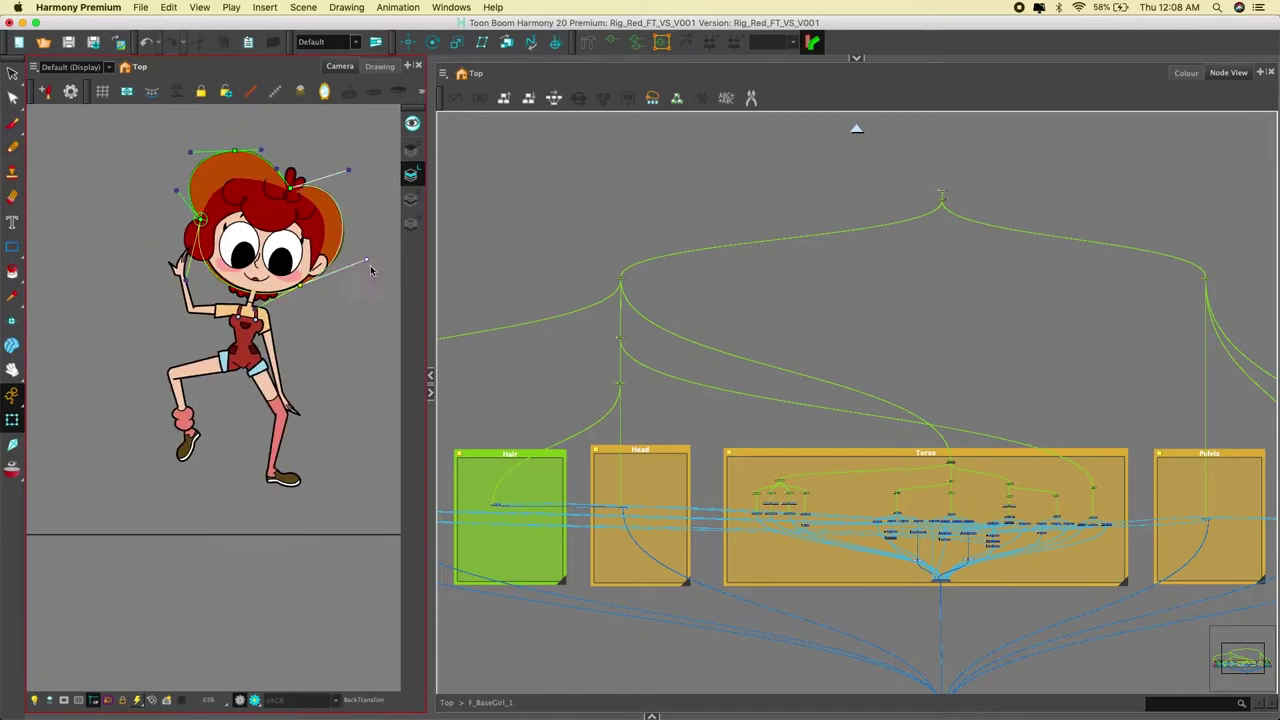
click(222, 220)
scroll(222, 220, up, 5)
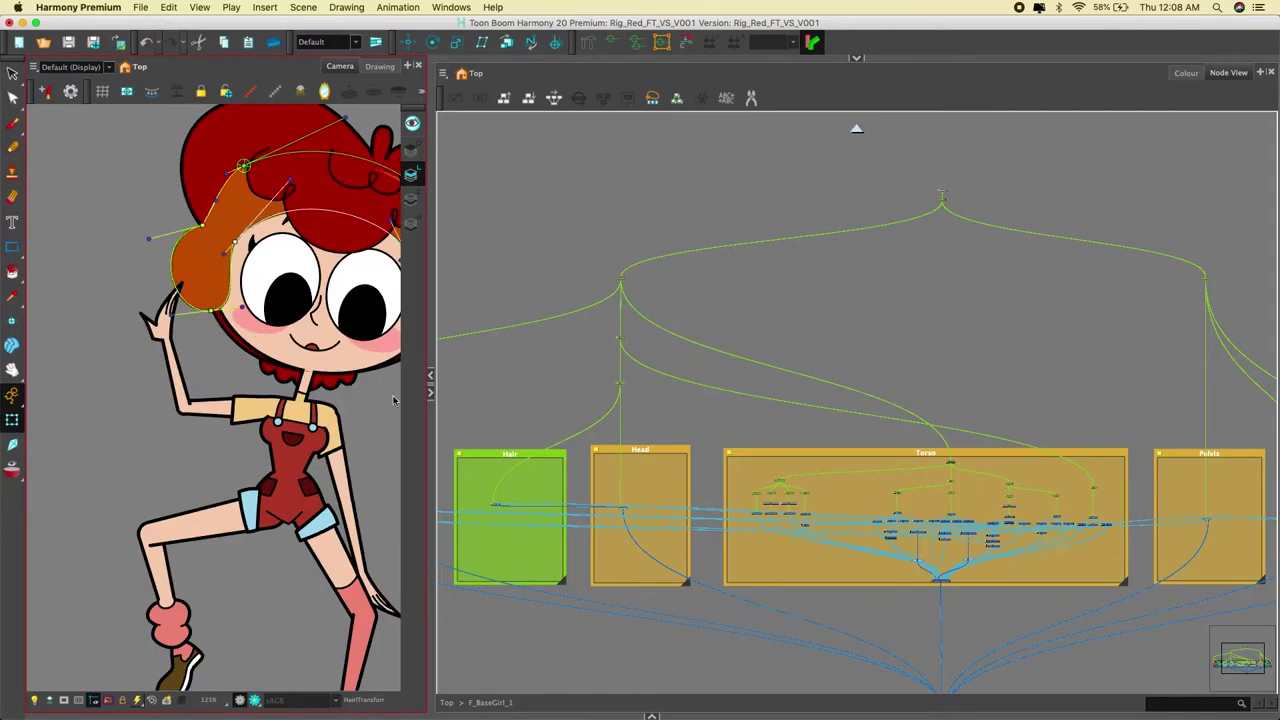
drag(393, 400, 309, 389)
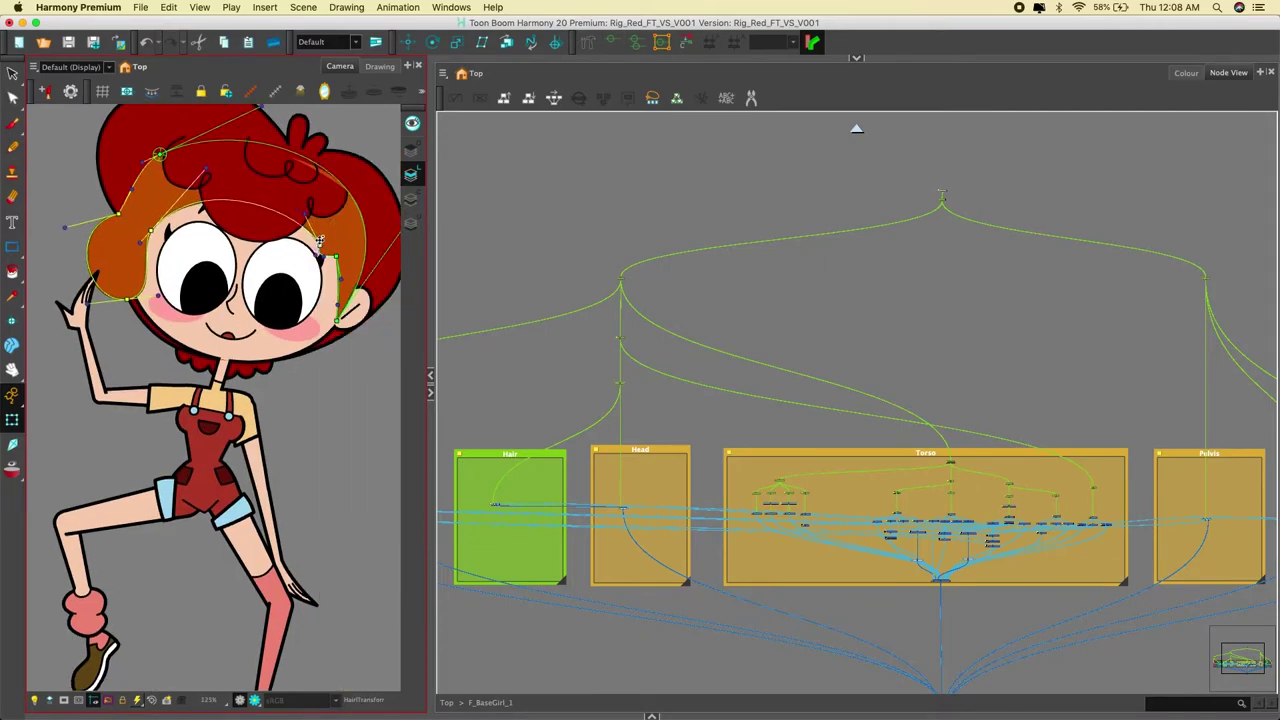
- Select the face and show the deformation curve of the nape hair below the chin
click(331, 350)
scroll(331, 350, down, 4)
scroll(227, 342, up, 4)
click(227, 342)
click(256, 358)
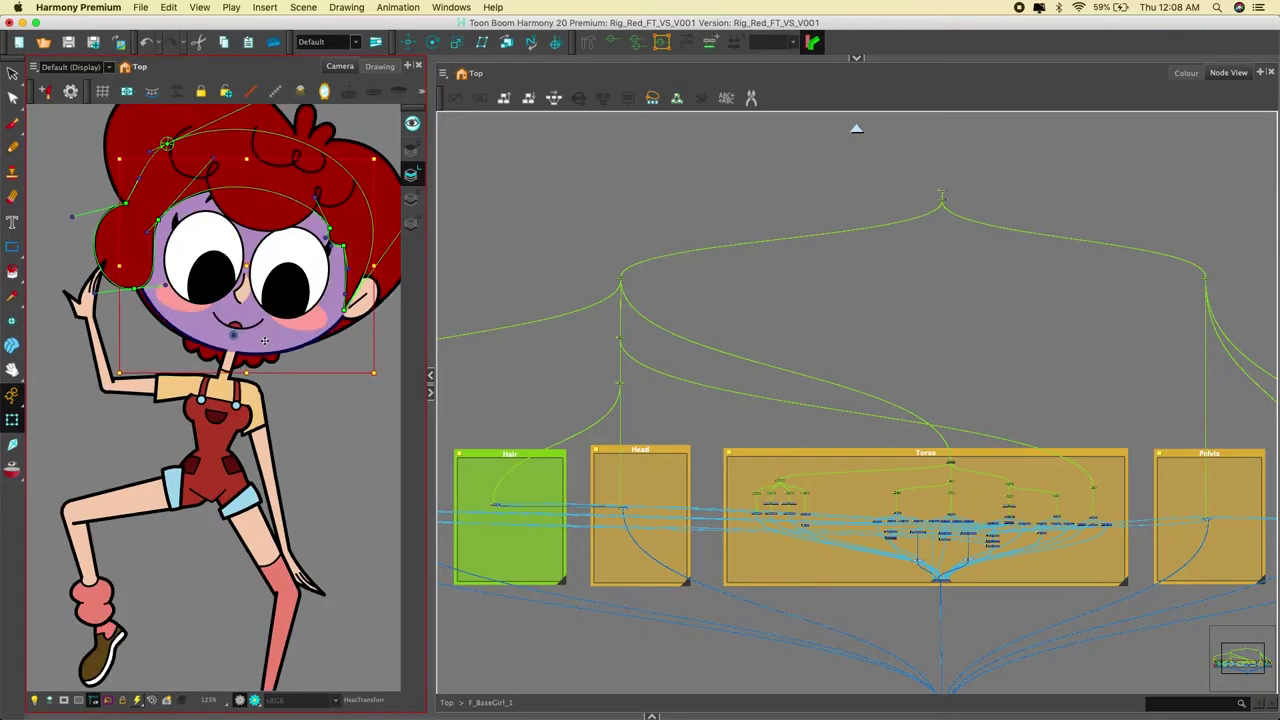
click(218, 360)
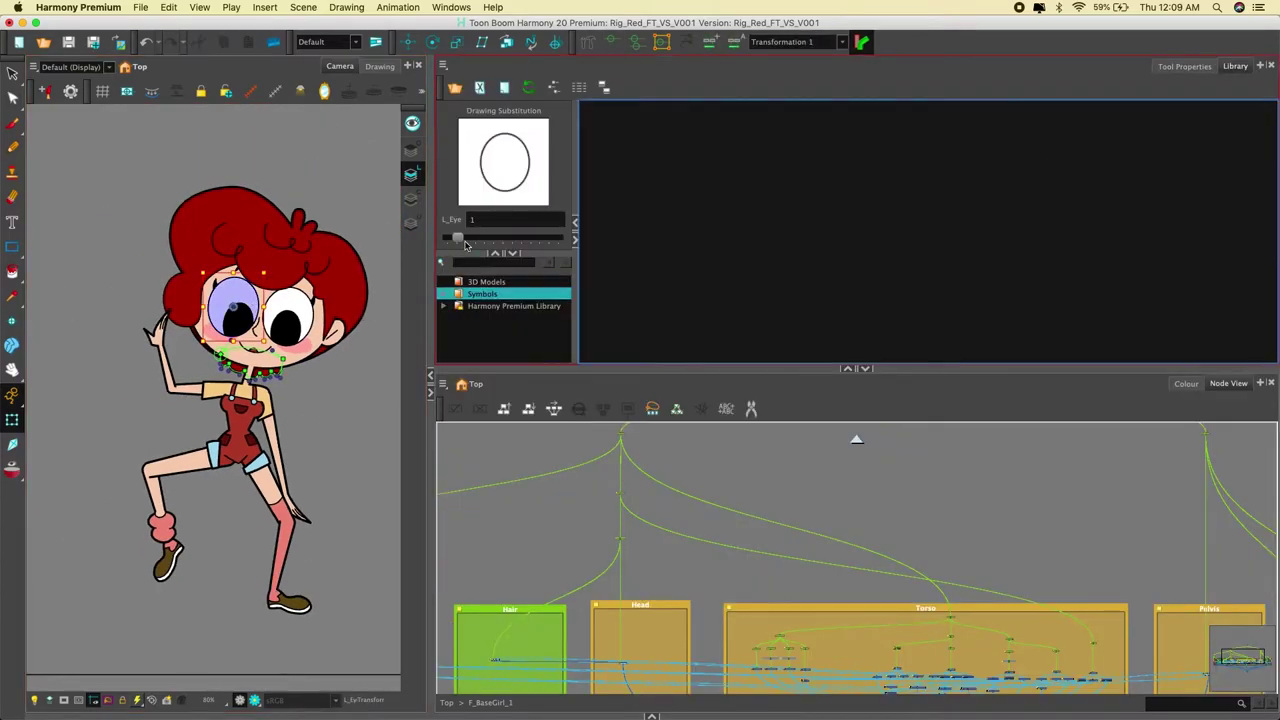
- Swap the left eye for a half-closed drawing and the right eye for a closed one, then undo the eyelash move
drag(465, 245, 503, 243)
click(291, 317)
click(298, 314)
scroll(298, 314, up, 5)
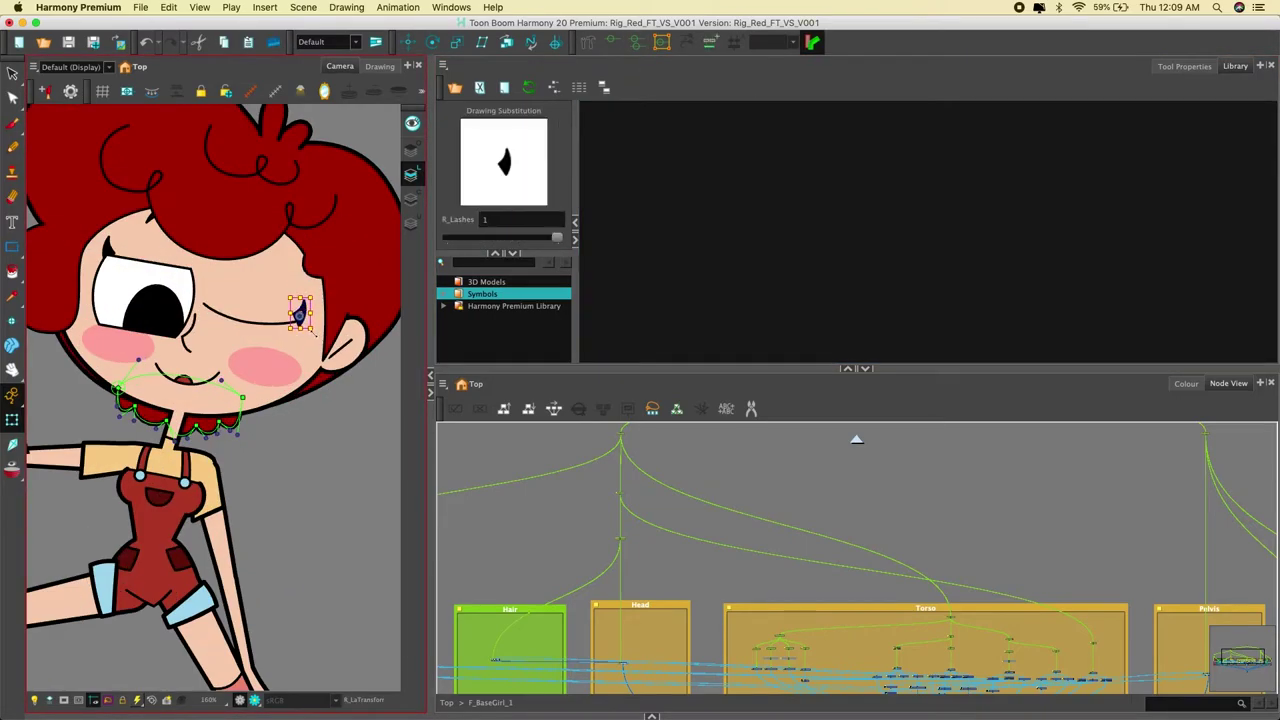
key(super+z)
- Swap the closed right eye back to the round, fully open drawing
click(256, 312)
click(256, 321)
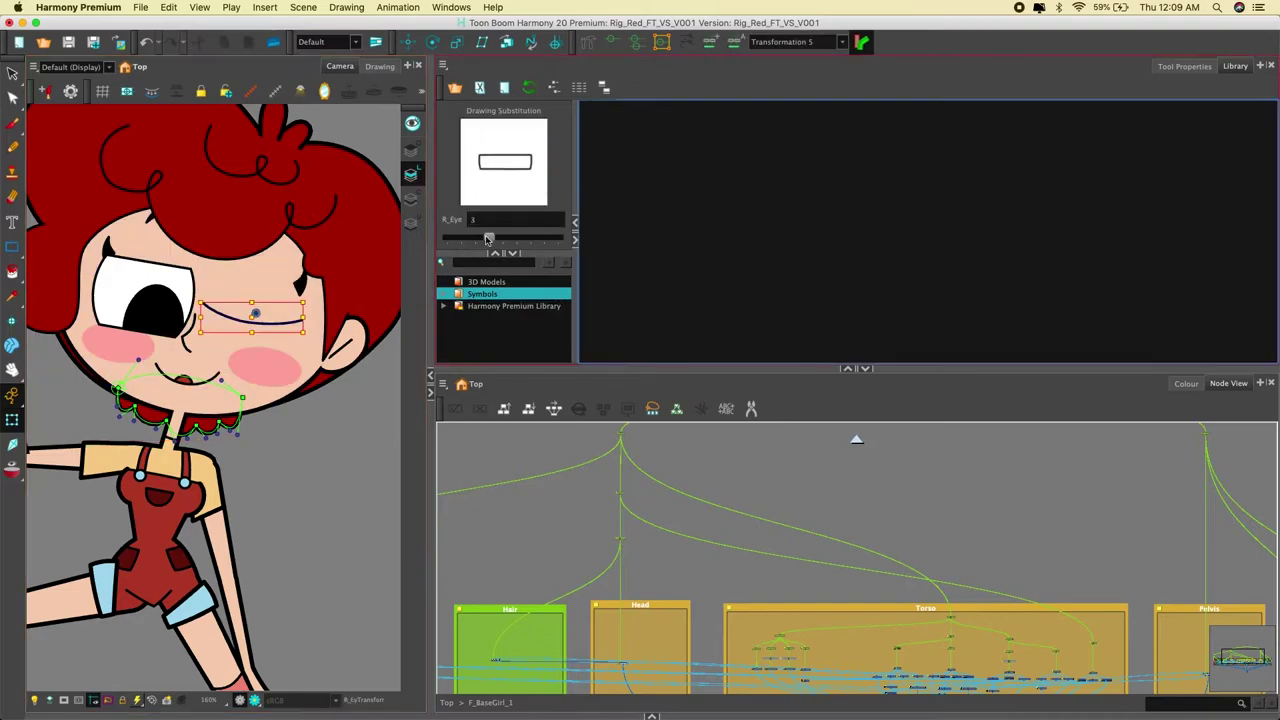
drag(489, 238, 463, 239)
click(326, 474)
scroll(326, 474, down, 4)
scroll(230, 400, up, 3)
- Select the left eyebrow and scrub through its drawing substitutions
click(217, 312)
click(214, 300)
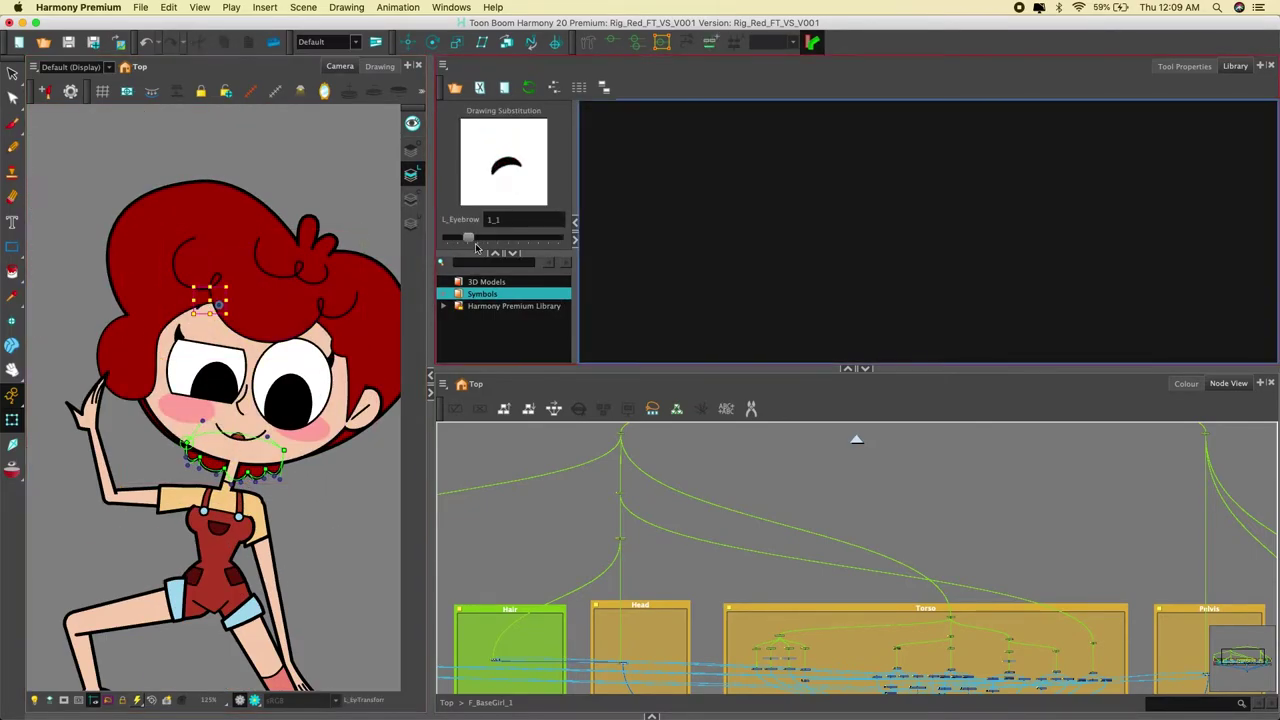
drag(468, 238, 550, 241)
click(356, 504)
scroll(330, 455, down, 3)
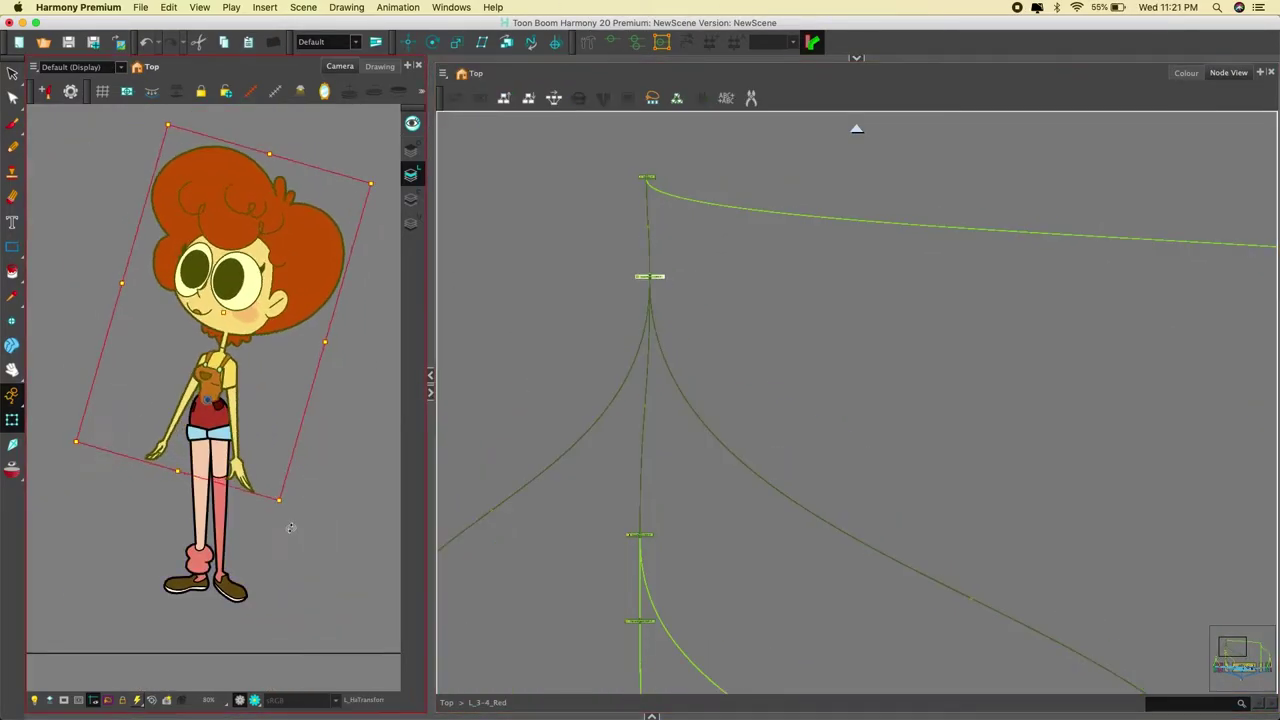
- Tilt the three-quarter character's upper body, then rotate the head using the neck and head pegs in the node network
drag(291, 528, 336, 496)
click(642, 536)
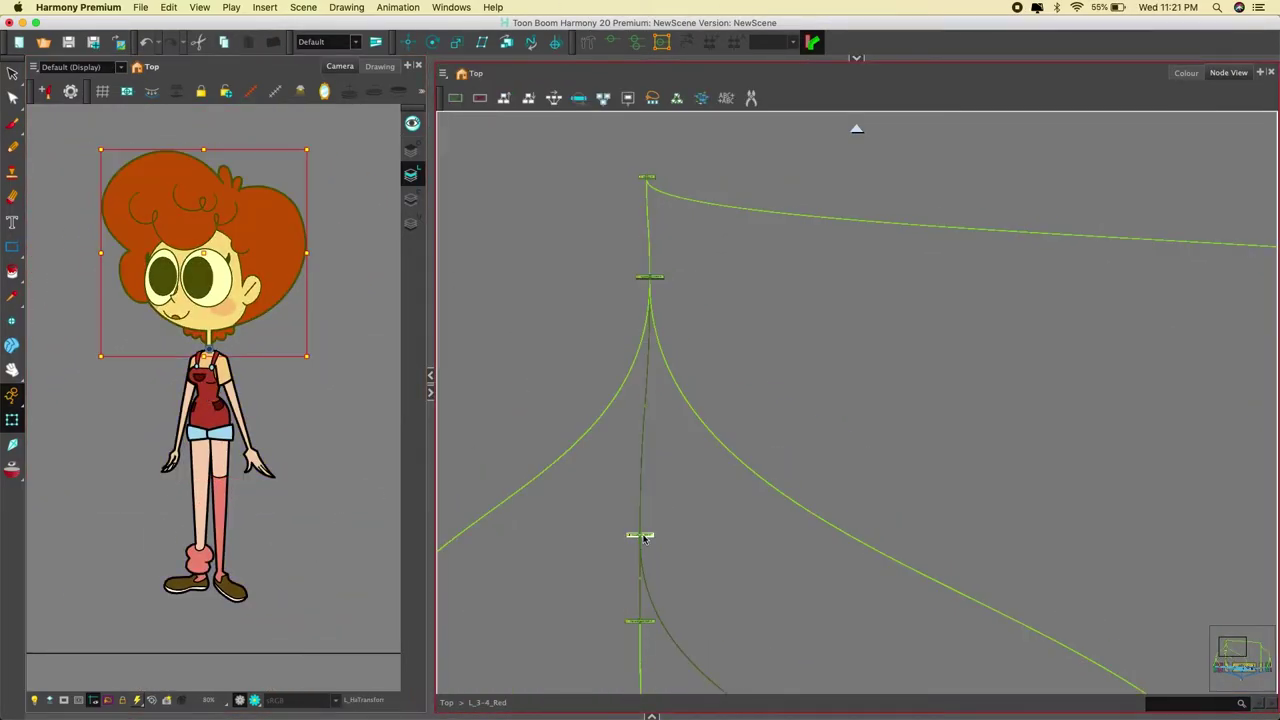
drag(318, 360, 316, 398)
mouse_move(316, 398)
mouse_down()
mouse_move(319, 362)
mouse_move(323, 374)
mouse_up()
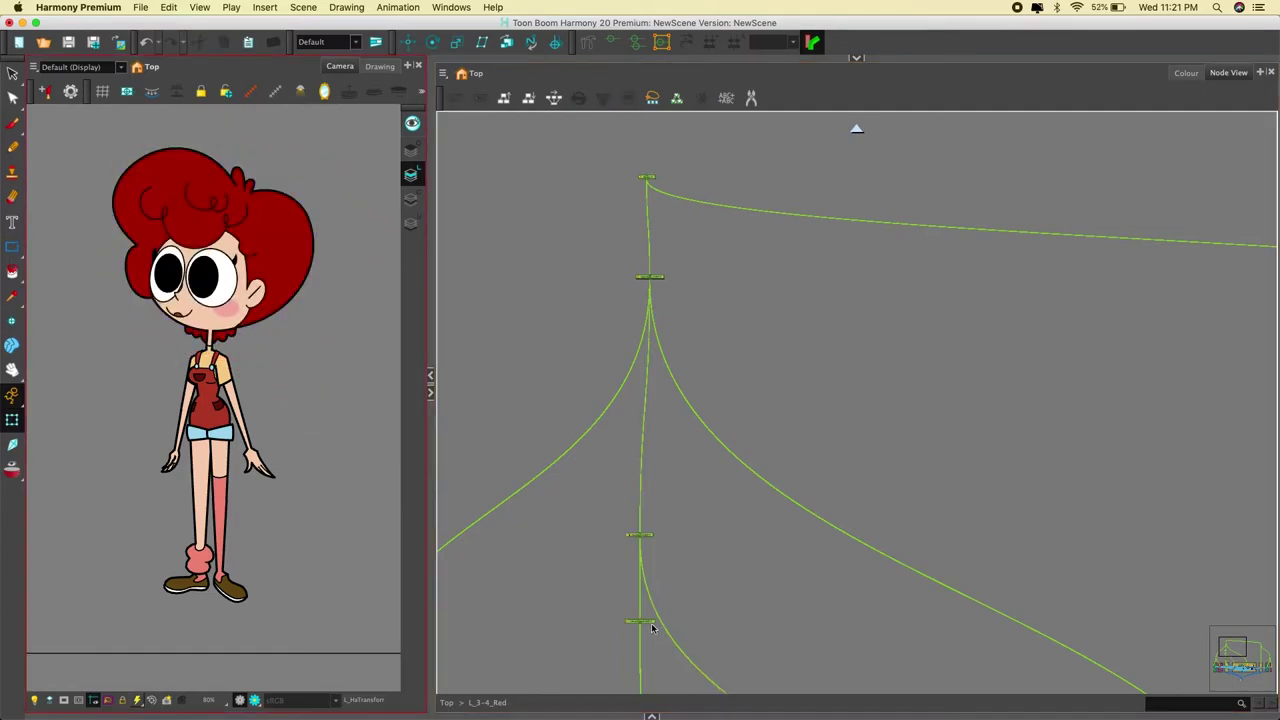
click(643, 622)
drag(323, 374, 318, 360)
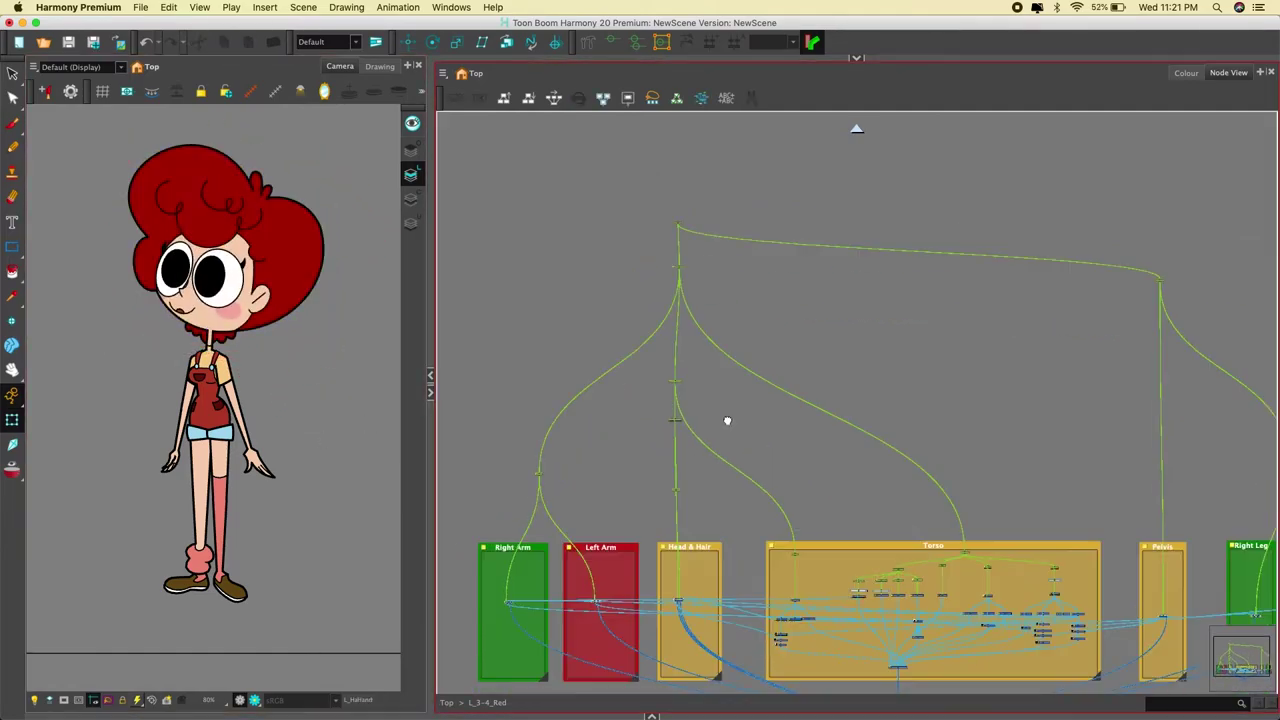
- Swing both arms slightly with their shared peg and bring them back to rest
drag(726, 420, 722, 355)
click(536, 413)
drag(278, 474, 291, 484)
drag(291, 484, 280, 476)
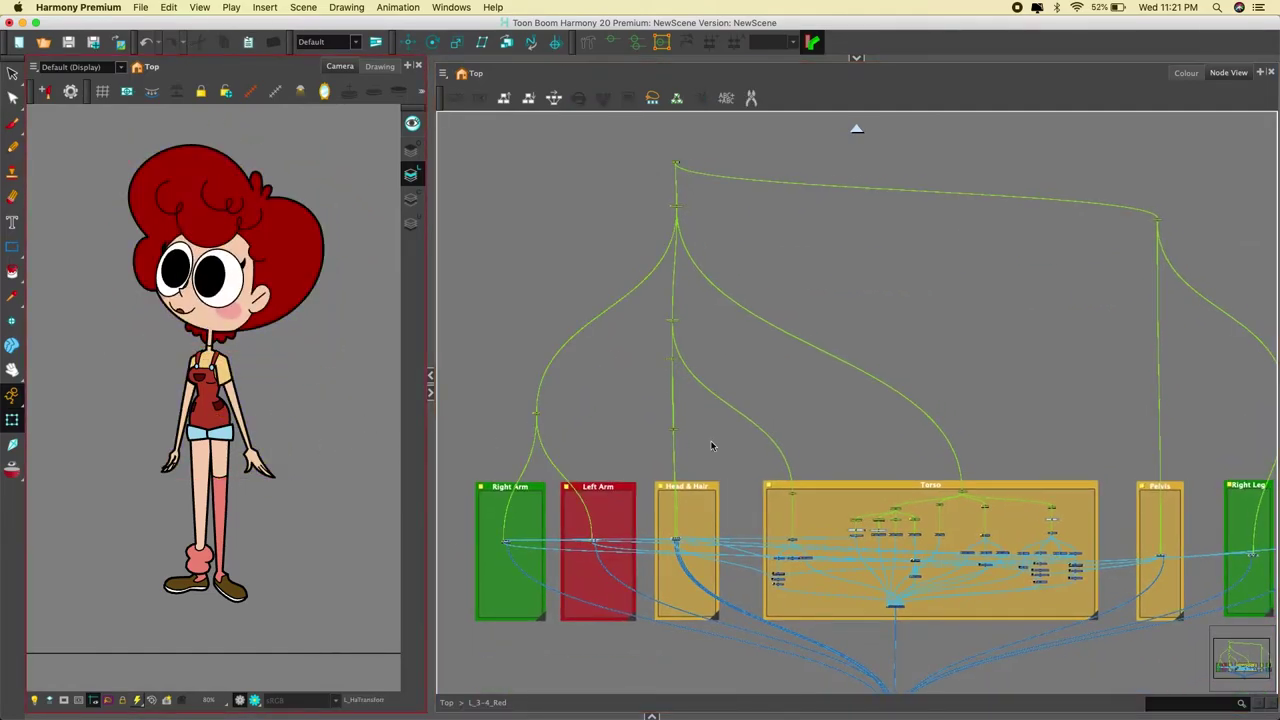
- Raise both arms of the three-quarter character and bend the elbows so the hands sit beside the head
scroll(711, 443, down, 2)
drag(812, 434, 721, 405)
click(997, 224)
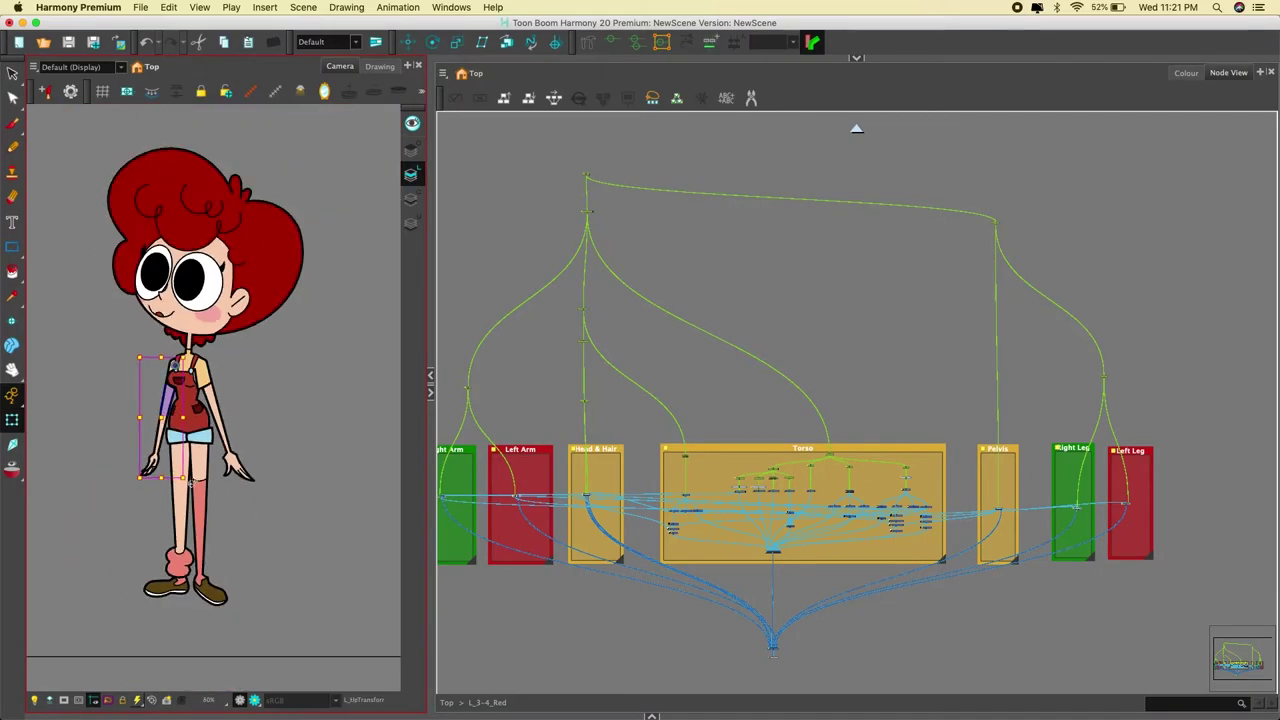
drag(76, 385, 150, 322)
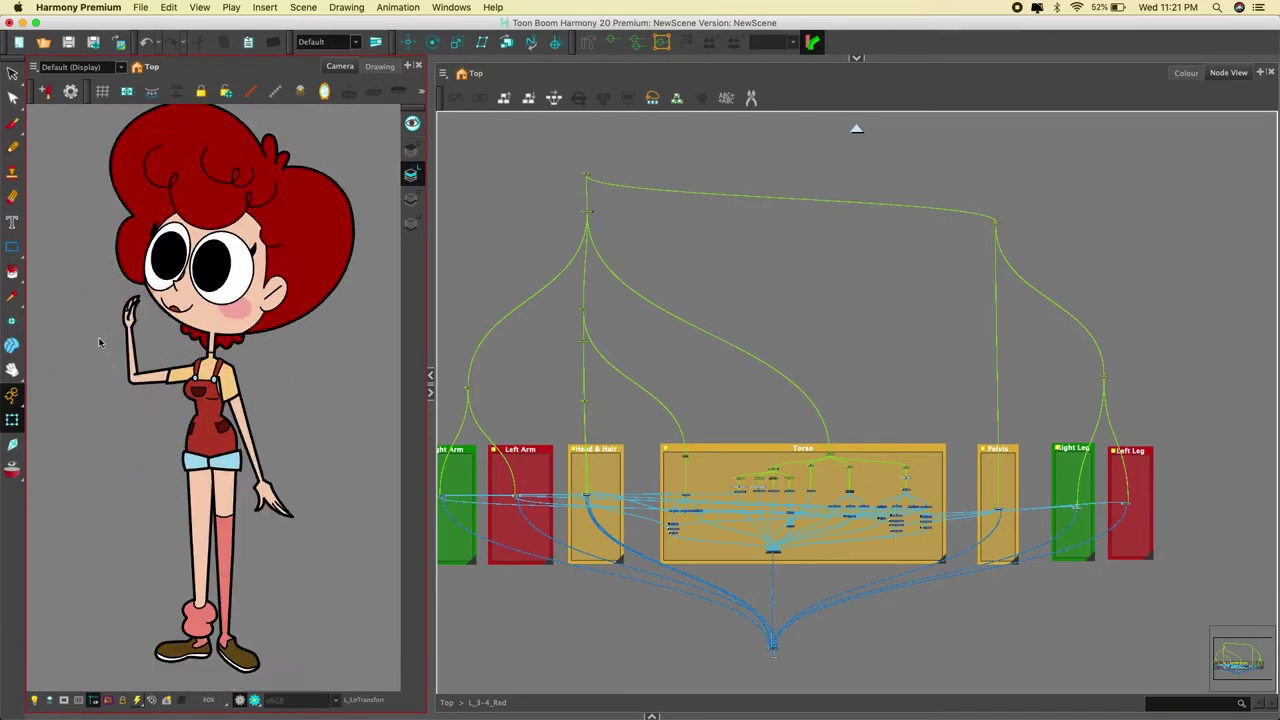
scroll(163, 348, up, 3)
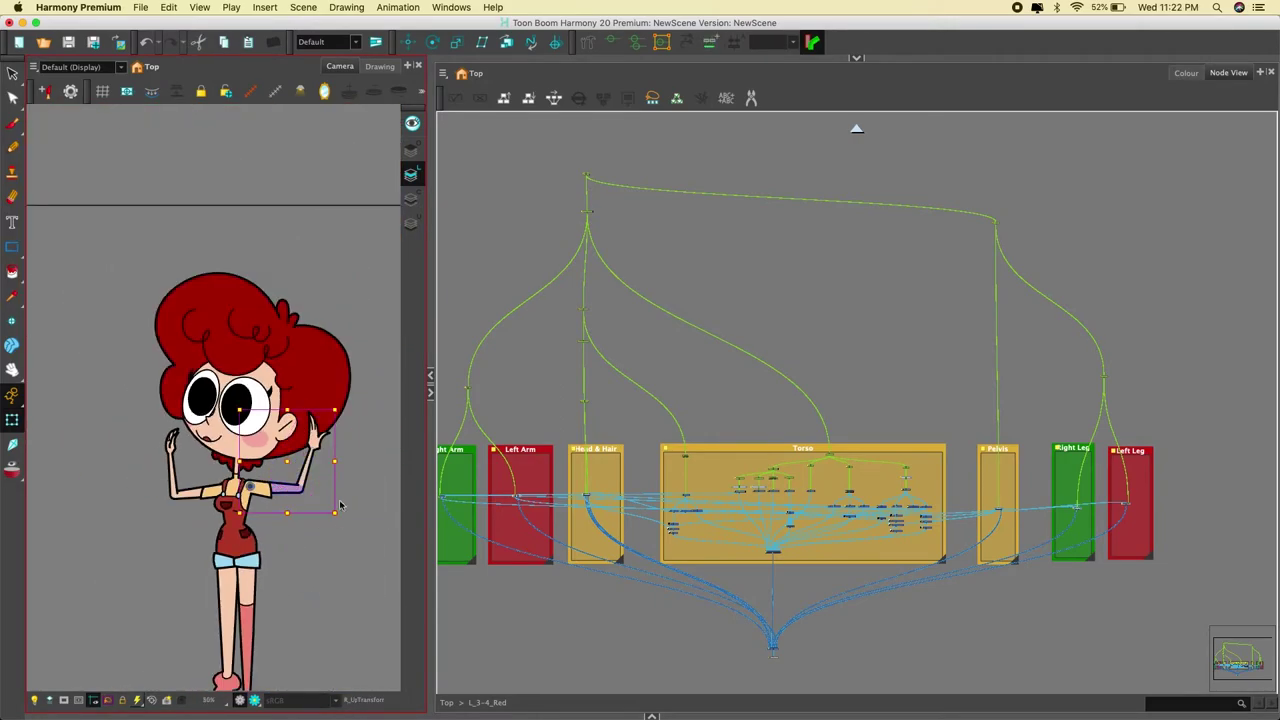
drag(340, 505, 334, 540)
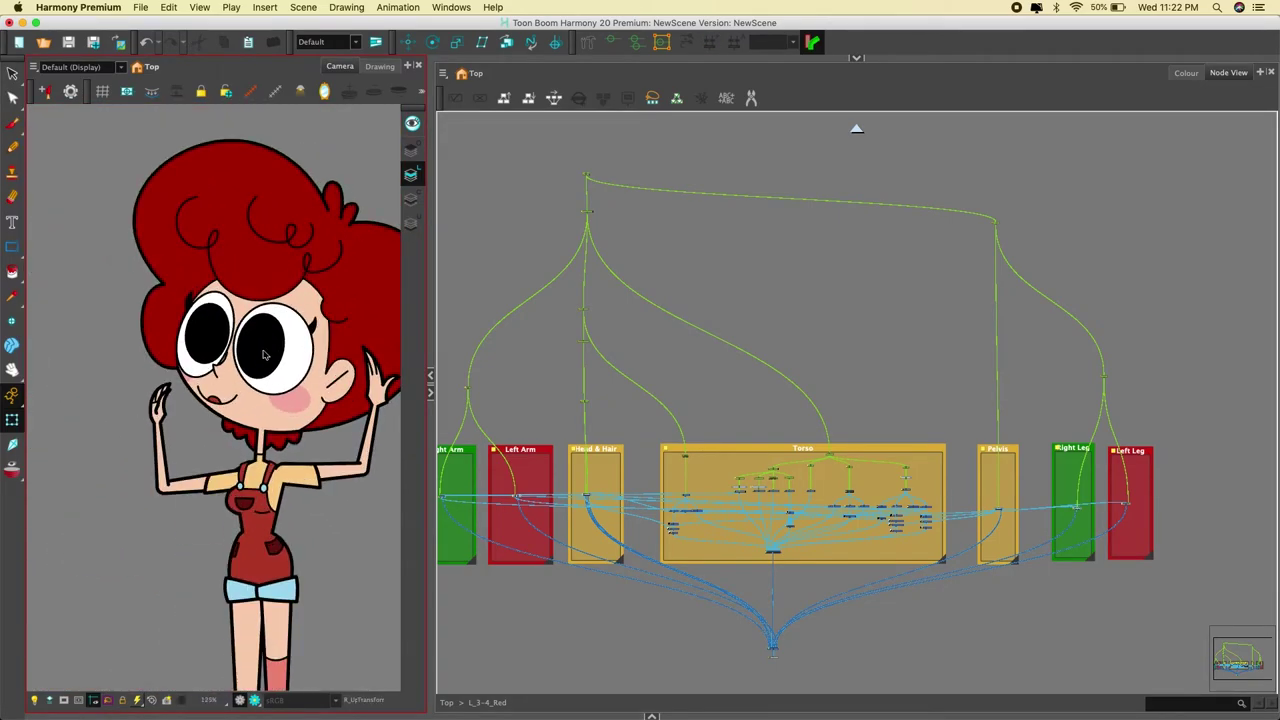
- Move both pupils downward and bend the two legs at the hips and knees into a wide stance
click(285, 387)
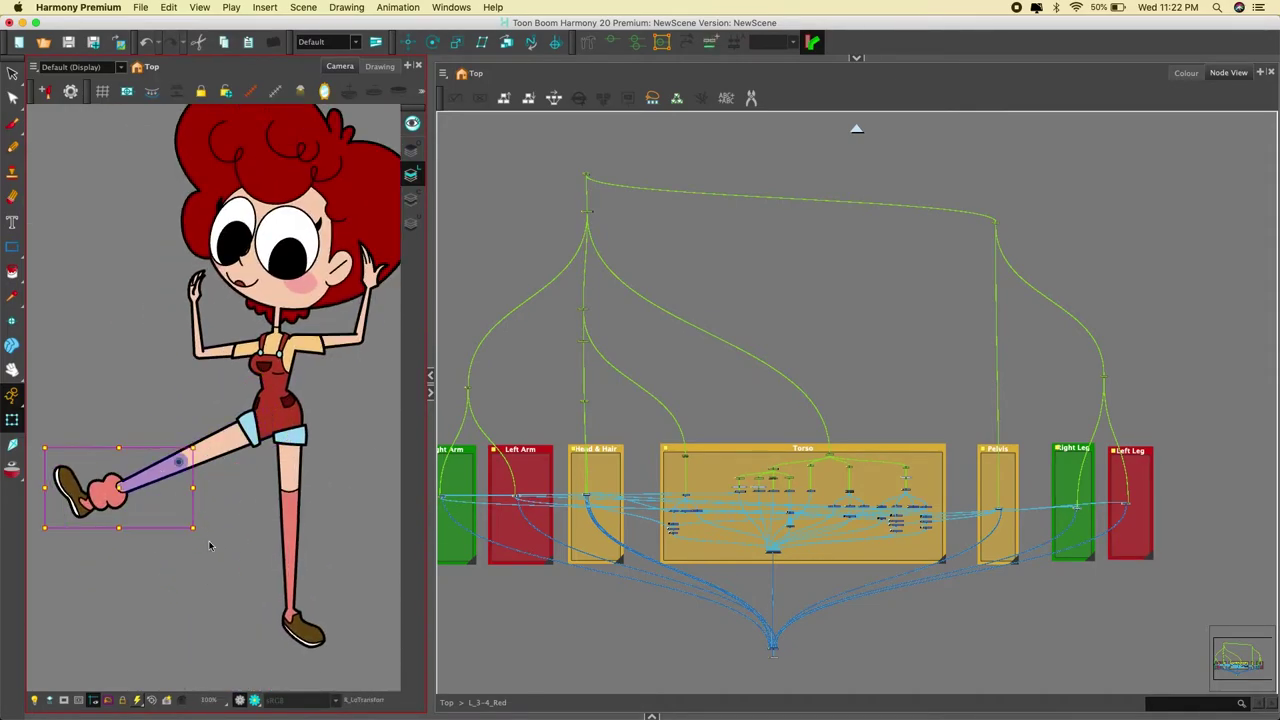
drag(212, 526, 269, 449)
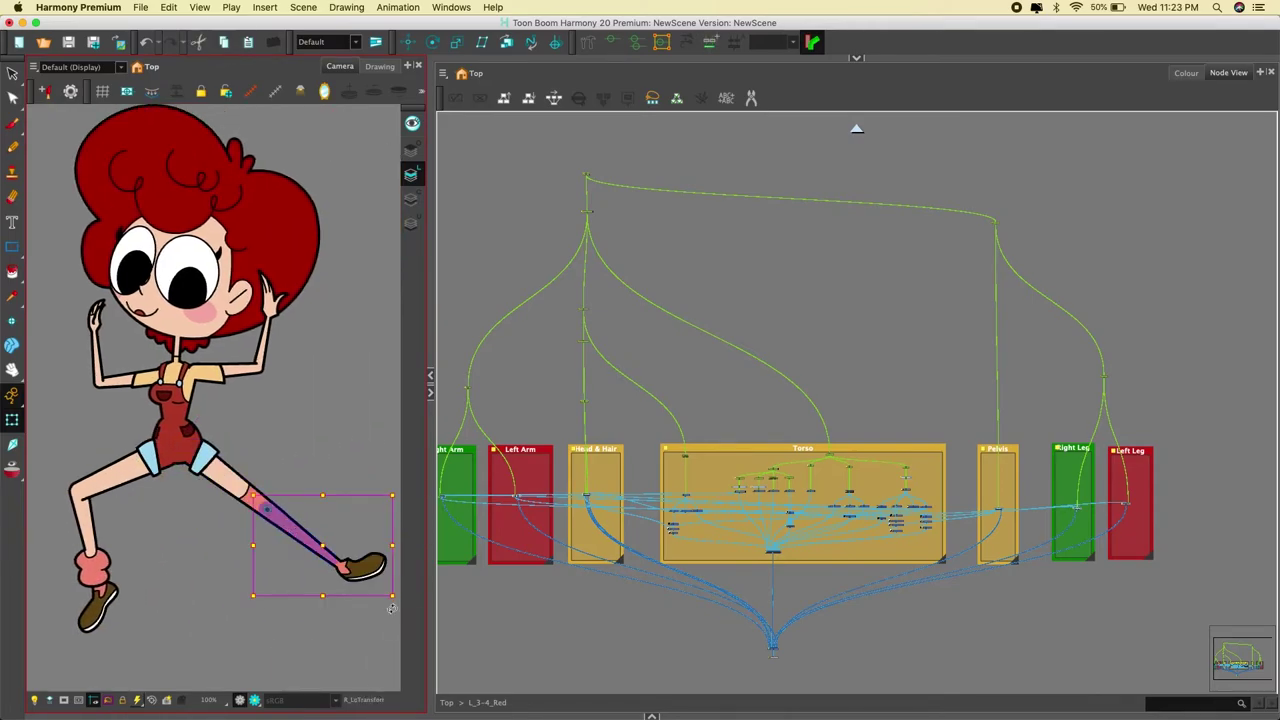
drag(327, 542, 275, 572)
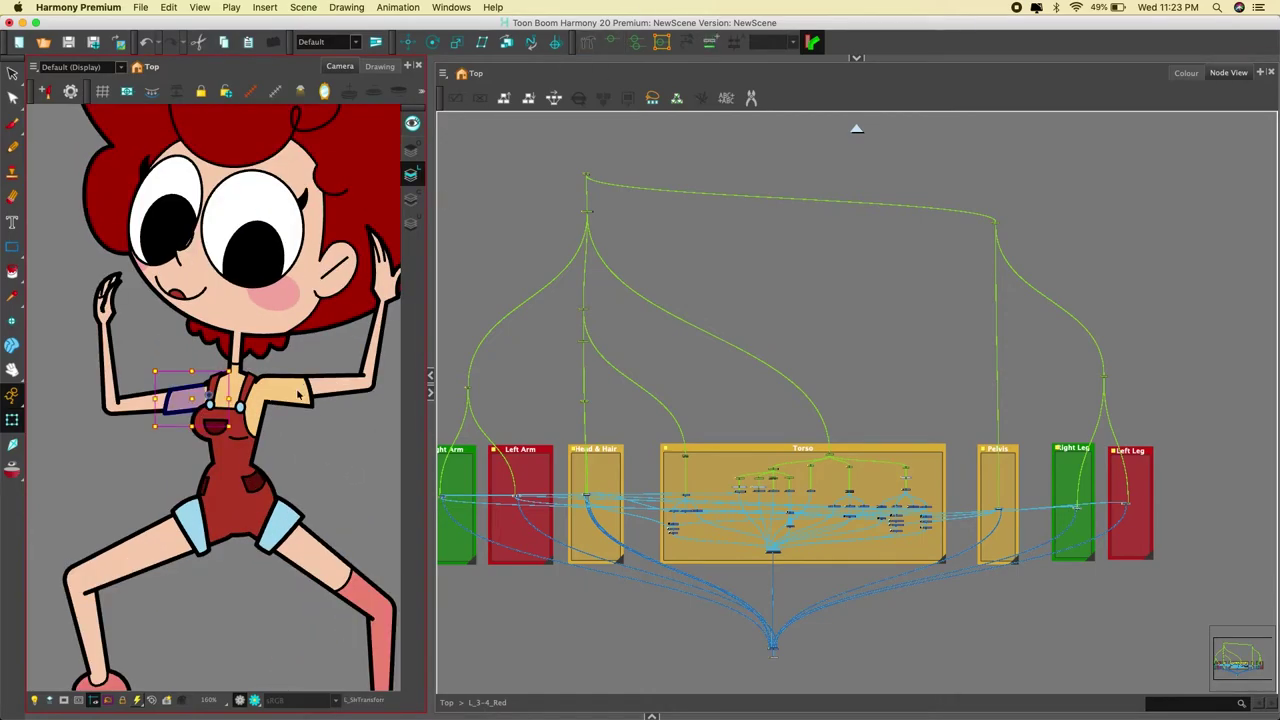
- Select the sleeve and show the deformation curves of the overall straps
click(298, 395)
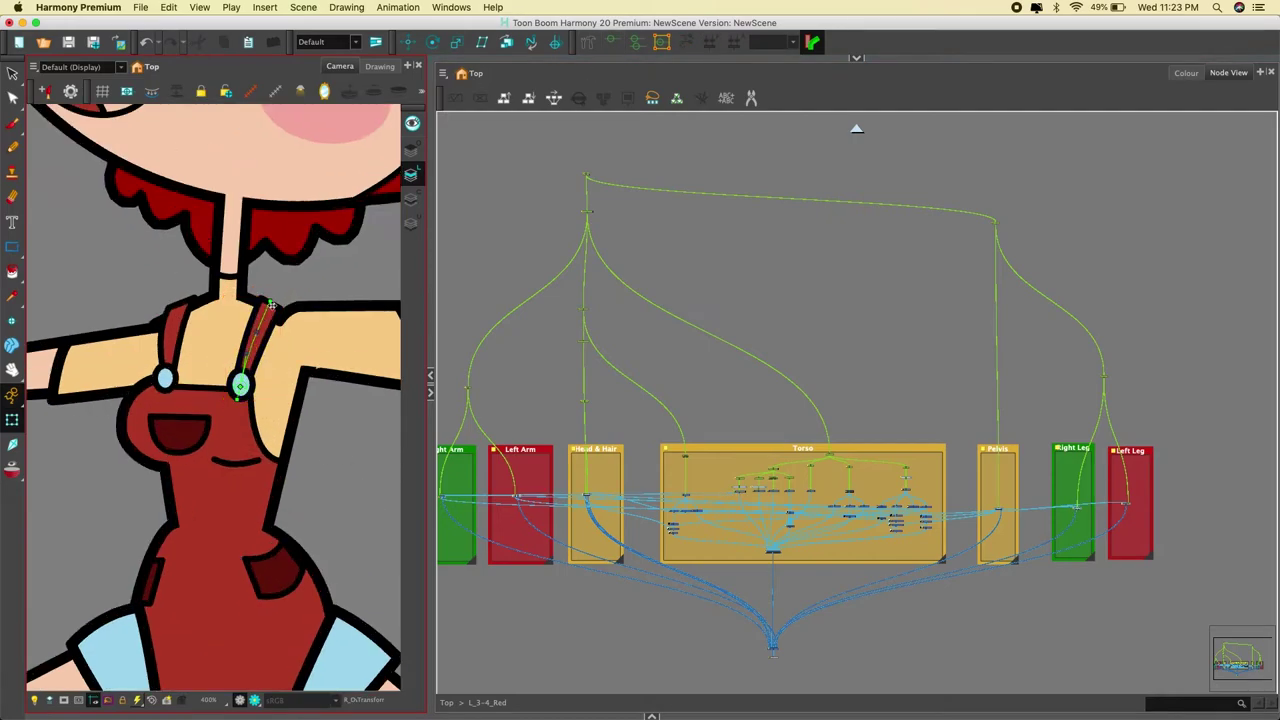
key(1)
drag(183, 305, 160, 490)
click(130, 286)
key(1)
- Show the deformation curves of the bangs, the hair curl and the tuft strands on top of the head
click(268, 200)
key(2)
click(219, 239)
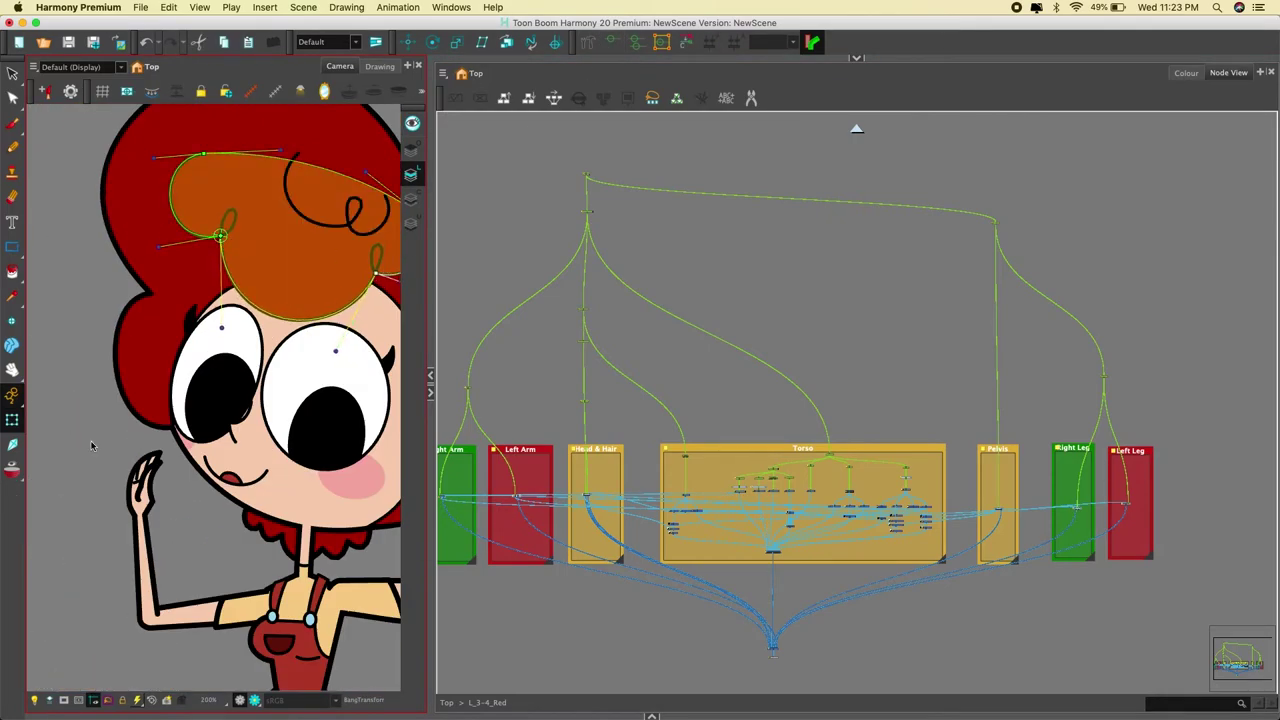
drag(352, 225, 266, 263)
click(266, 262)
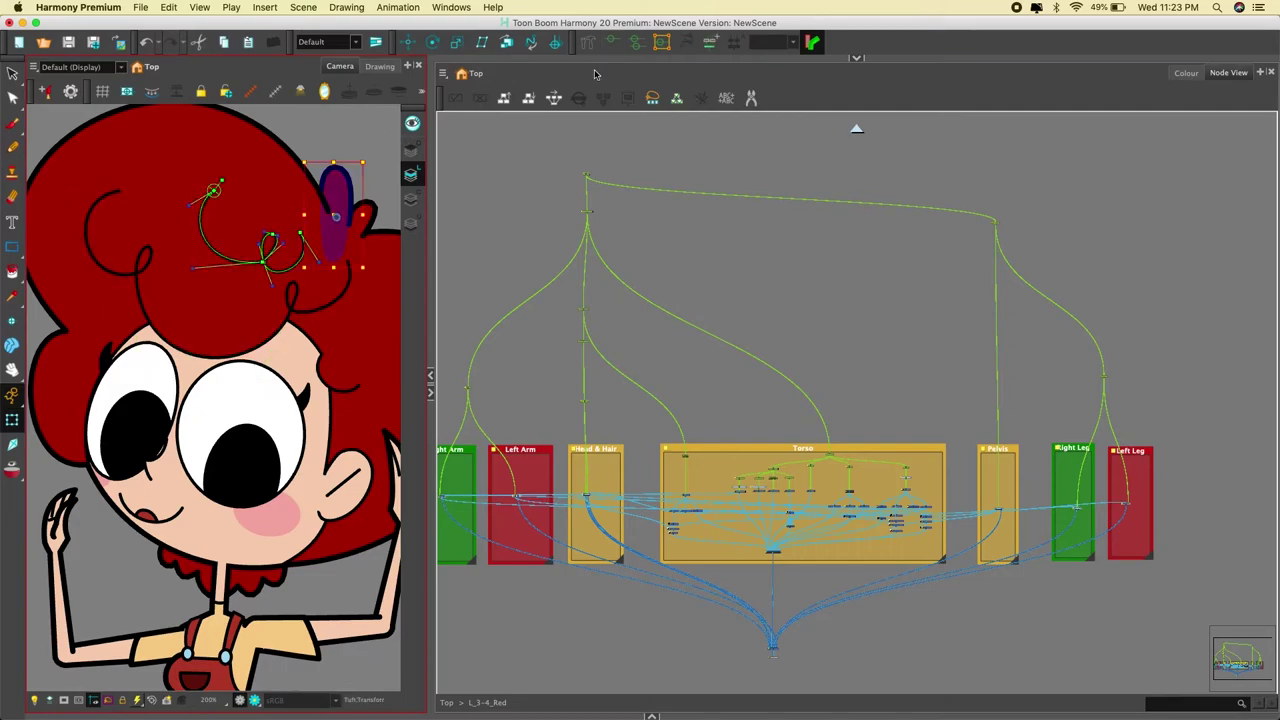
click(334, 170)
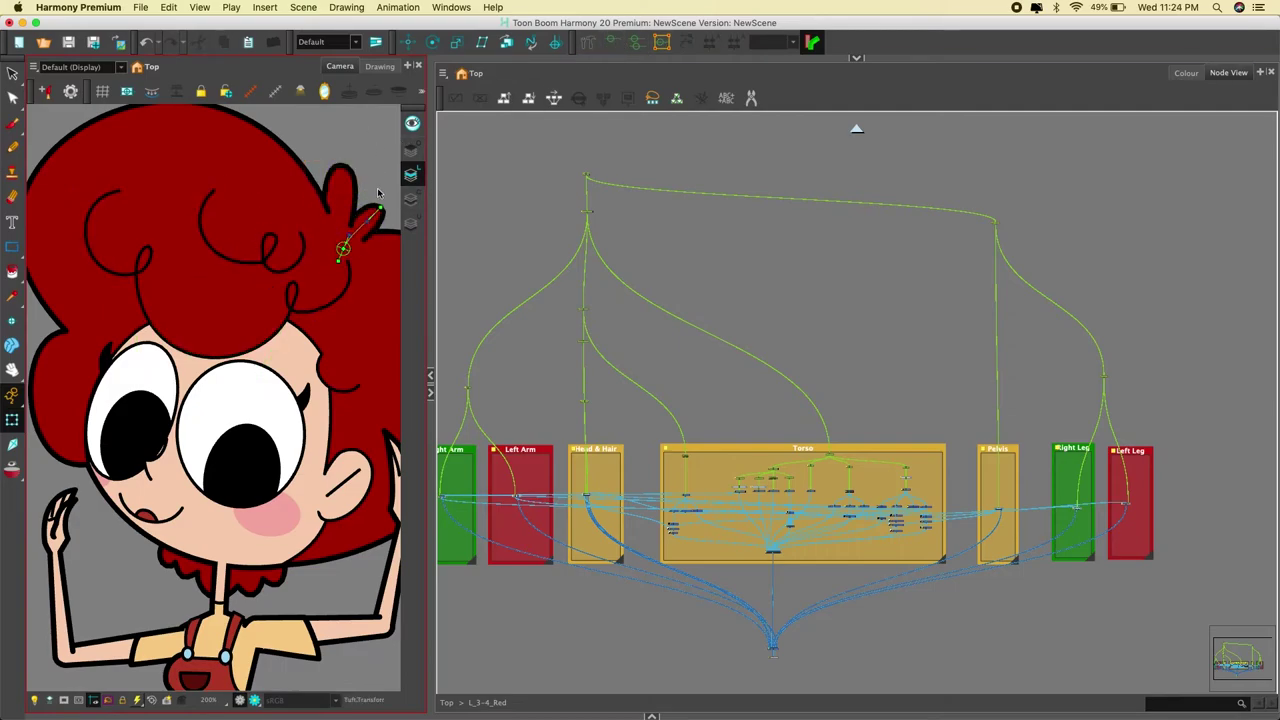
- Show the back hair's deformation curve, then display the side hair's curve and nudge its point near the temple
scroll(378, 192, down, 3)
click(316, 212)
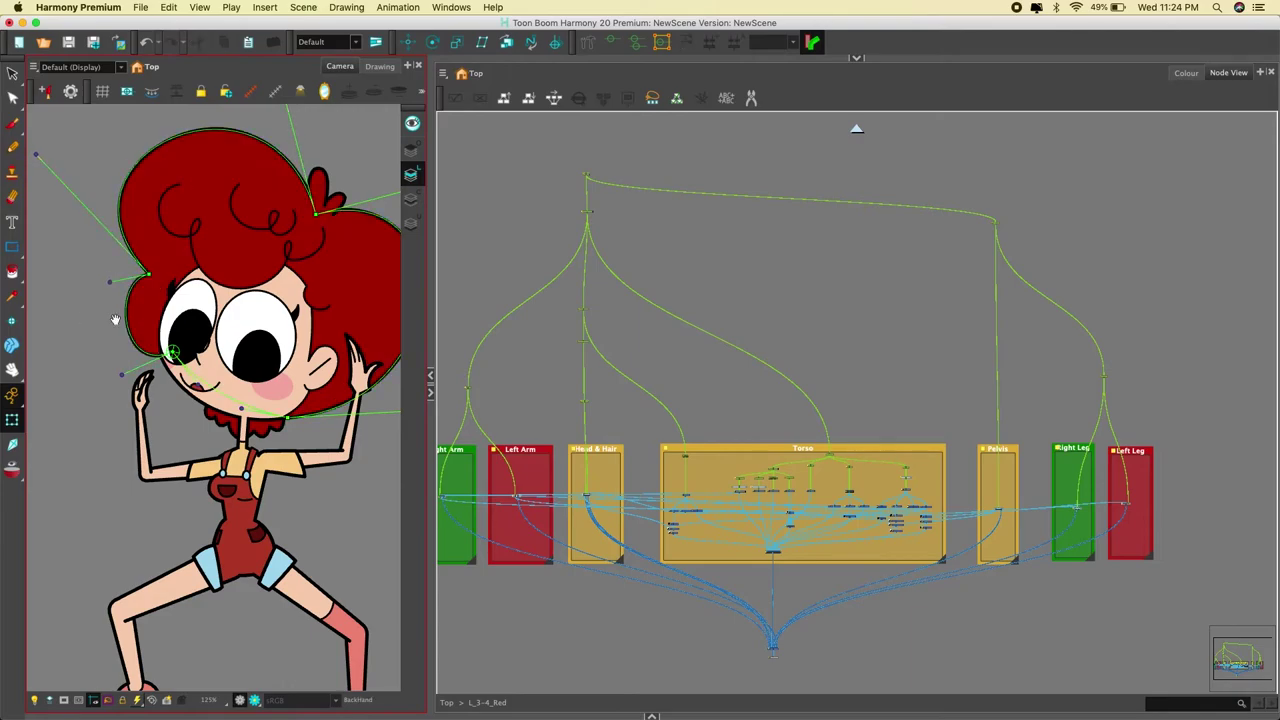
scroll(348, 324, down, 2)
scroll(290, 386, up, 2)
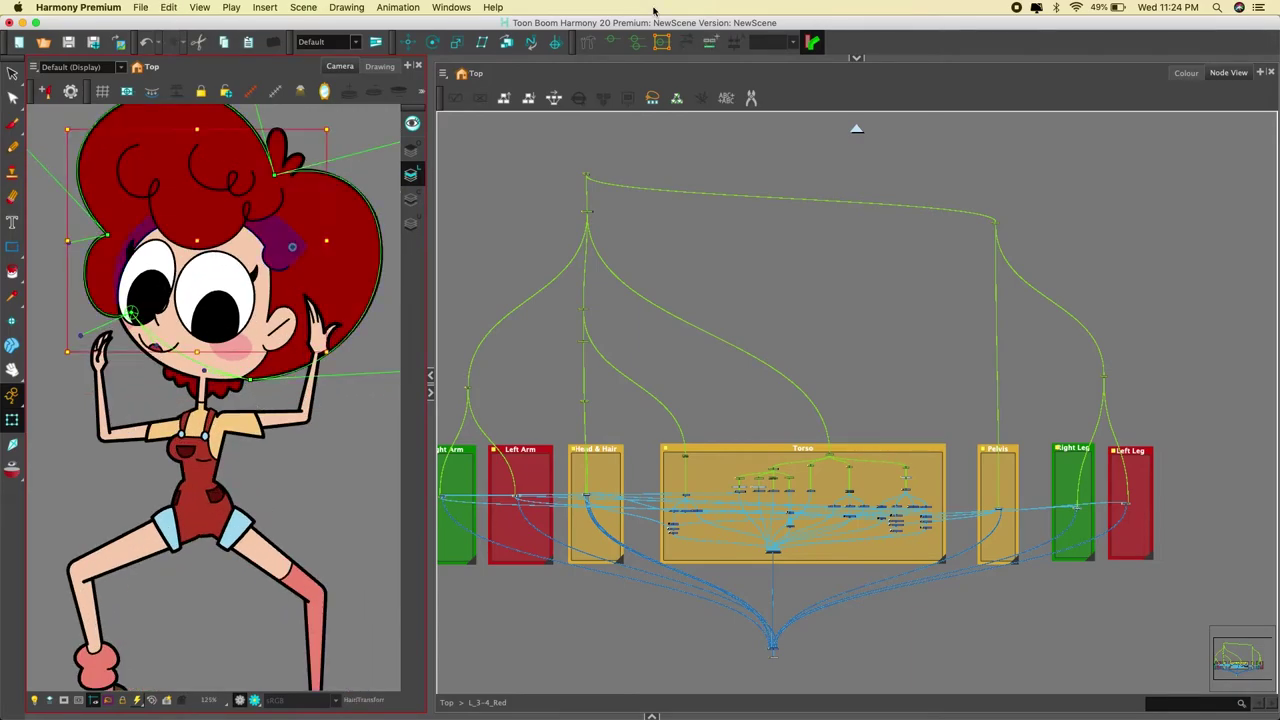
click(263, 245)
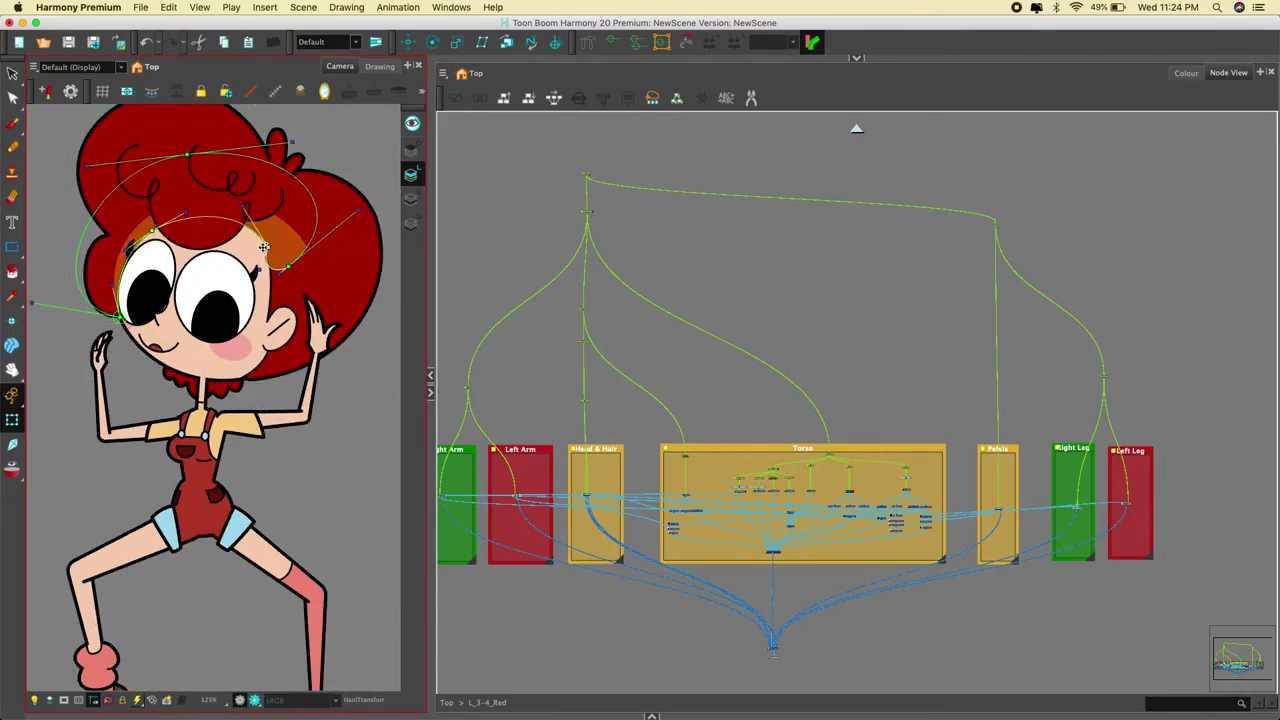
click(812, 42)
scroll(266, 347, up, 2)
drag(268, 284, 272, 298)
scroll(326, 551, down, 2)
- Reveal the library's drawing substitutions and swap the right eye for a narrow, half-closed drawing
drag(326, 551, 328, 499)
click(262, 328)
click(856, 57)
mouse_move(462, 240)
mouse_down()
mouse_move(546, 241)
mouse_move(485, 241)
mouse_move(520, 240)
mouse_up()
click(368, 504)
click(291, 329)
click(364, 500)
- Show the narrowed right eye's deformation curve and adjust its lower edge near the nose
click(194, 328)
click(232, 342)
click(812, 42)
click(392, 412)
scroll(215, 360, up, 2)
drag(231, 347, 234, 360)
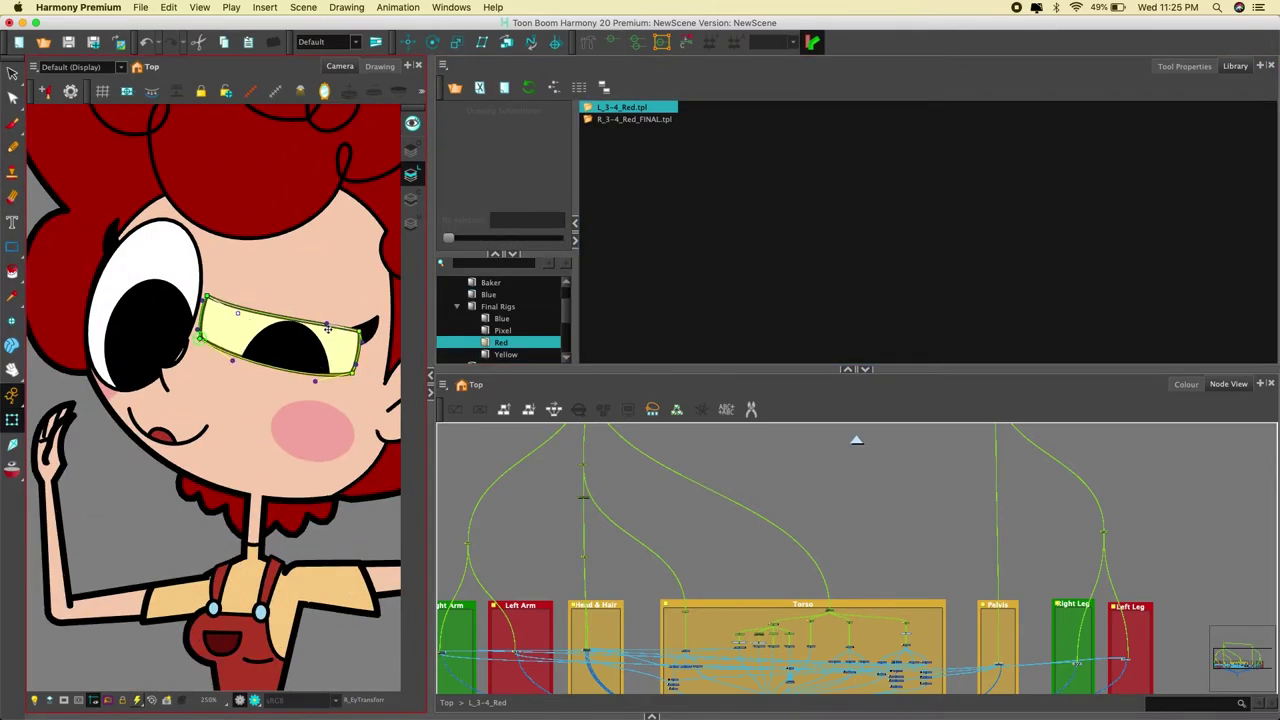
scroll(328, 325, down, 2)
- Set the left eye's drawing substitution to 2 and swap the mouth for the drawing with the tongue out
click(168, 352)
mouse_move(481, 240)
mouse_down()
mouse_move(552, 244)
mouse_move(475, 245)
mouse_up()
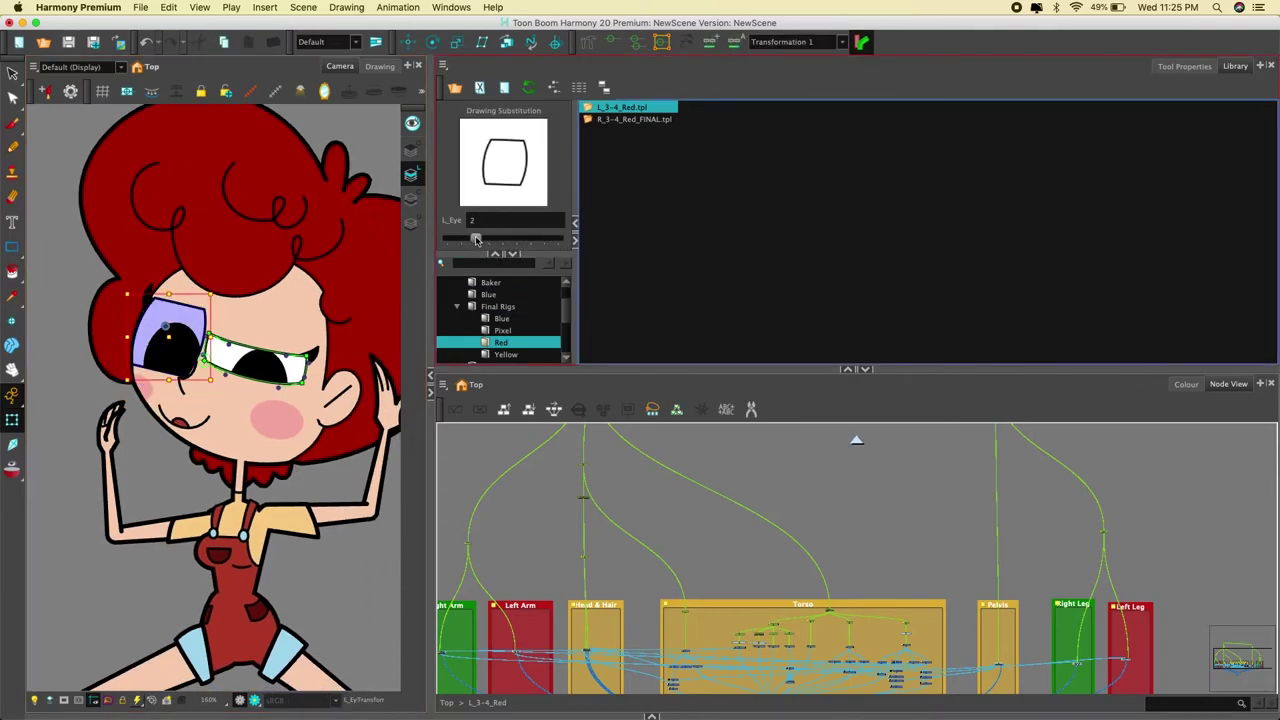
click(181, 422)
- Show the deformation curves of the head outline and the nape hair
click(224, 457)
key(F11)
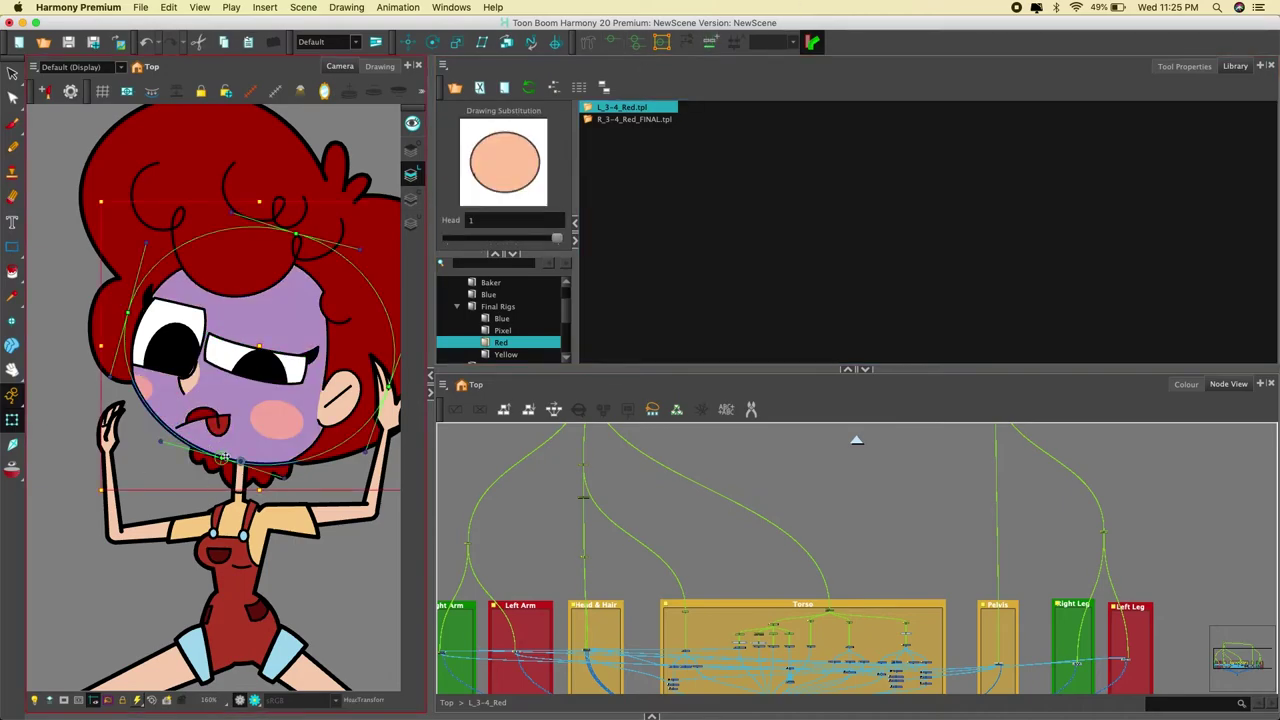
click(240, 472)
click(342, 487)
- Open the Head & Hair group in the node network and locate the Left Eye nodes
scroll(342, 487, down, 3)
scroll(812, 643, down, 3)
scroll(690, 555, up, 5)
drag(690, 555, 806, 615)
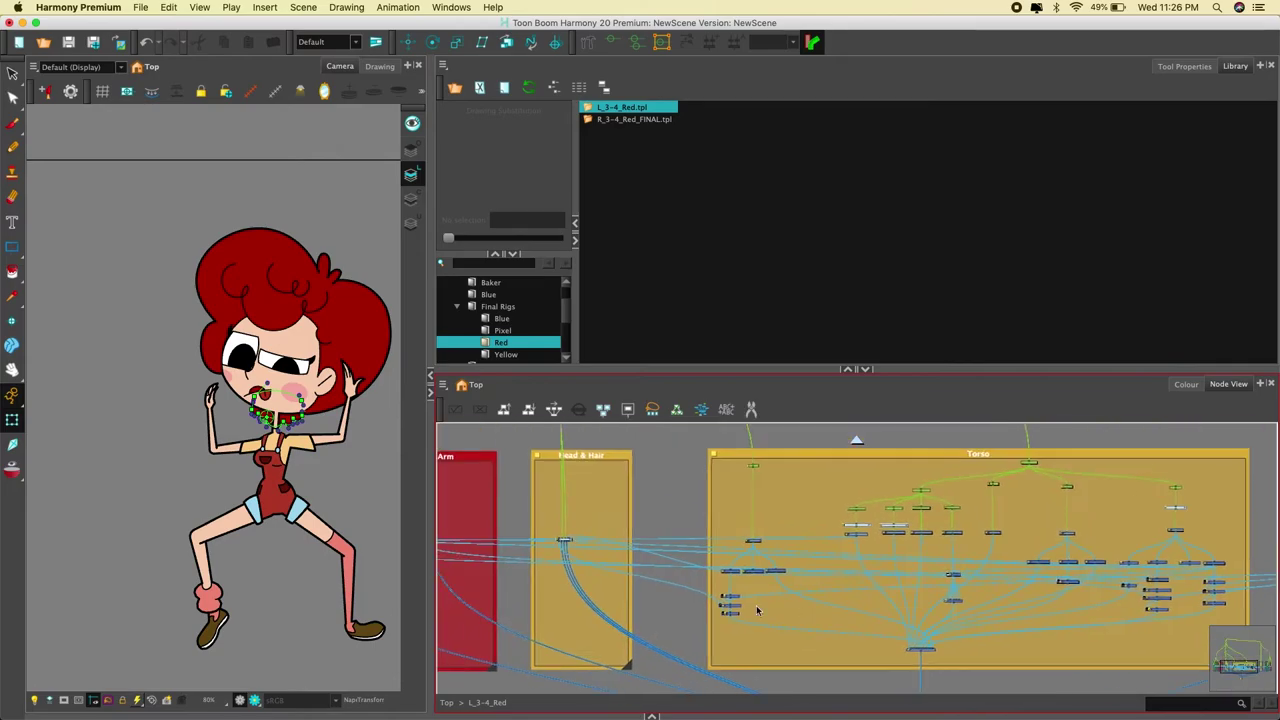
scroll(610, 532, up, 4)
click(638, 517)
scroll(640, 519, down, 5)
drag(682, 512, 500, 558)
scroll(590, 575, up, 5)
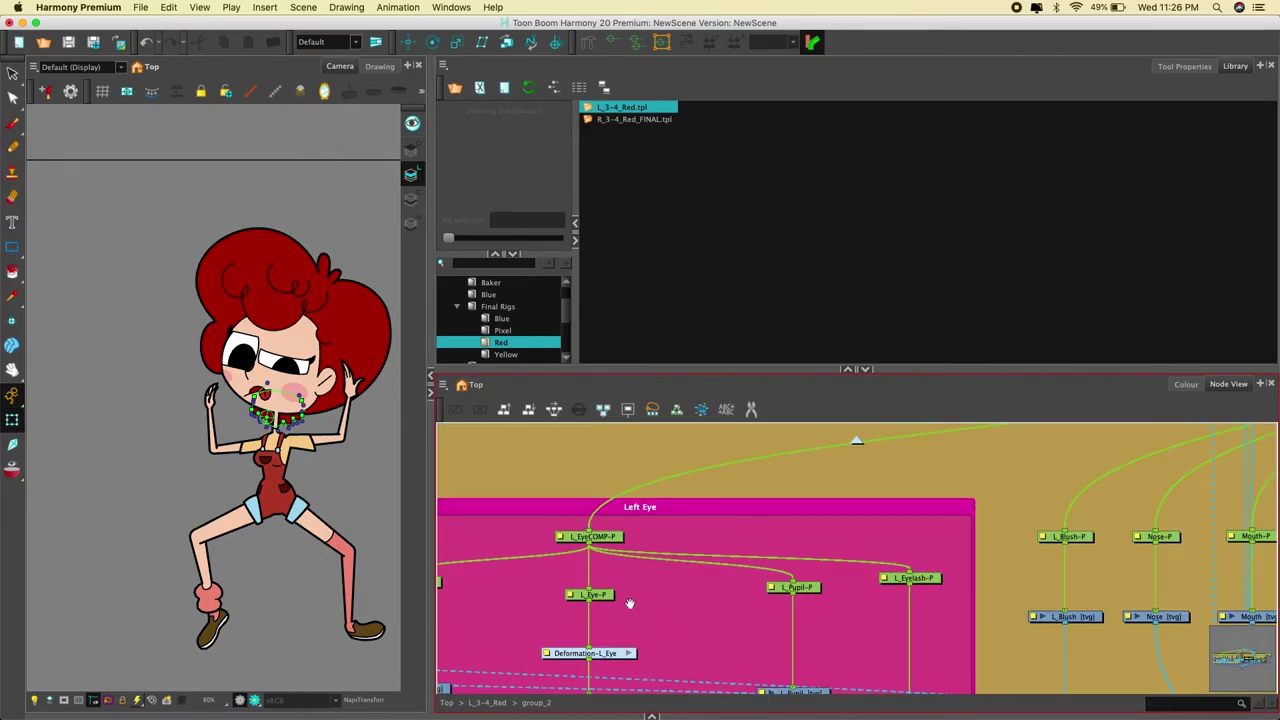
- Select the left eyebrow in the Left Eye group and swap its drawing substitution for a slanted eyebrow
drag(630, 603, 805, 576)
click(585, 555)
scroll(263, 294, up, 5)
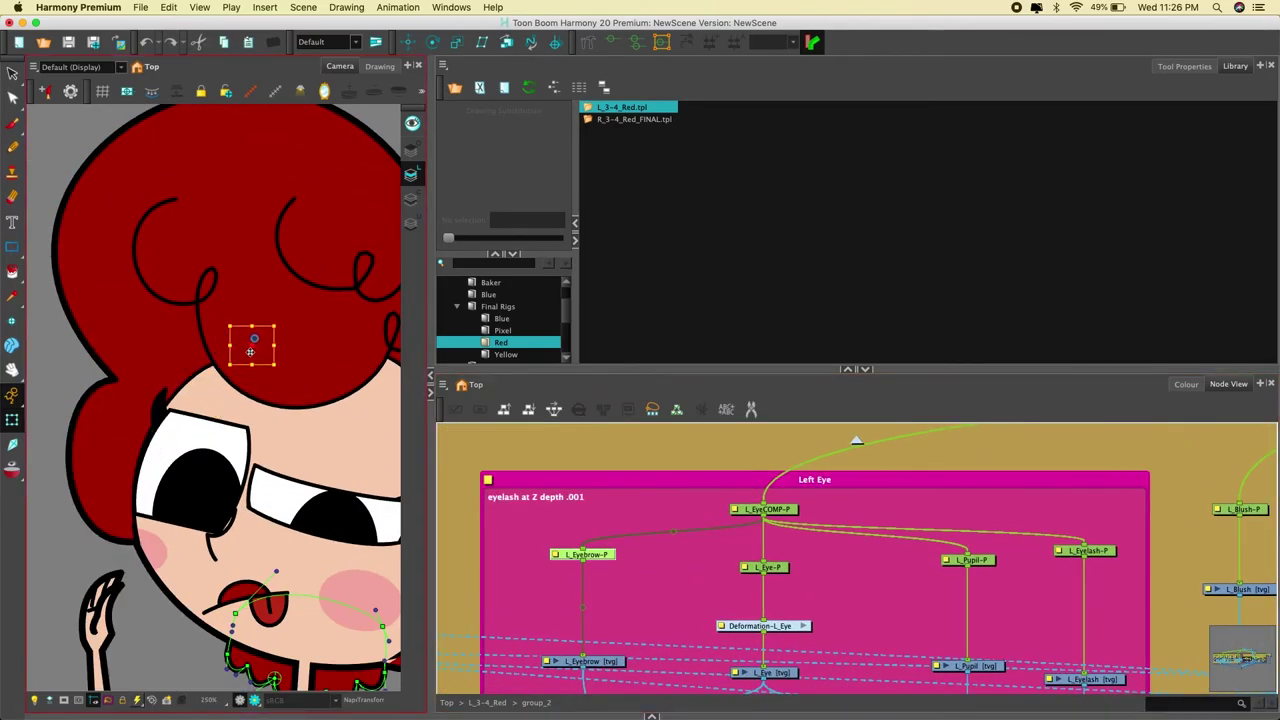
click(250, 351)
click(489, 241)
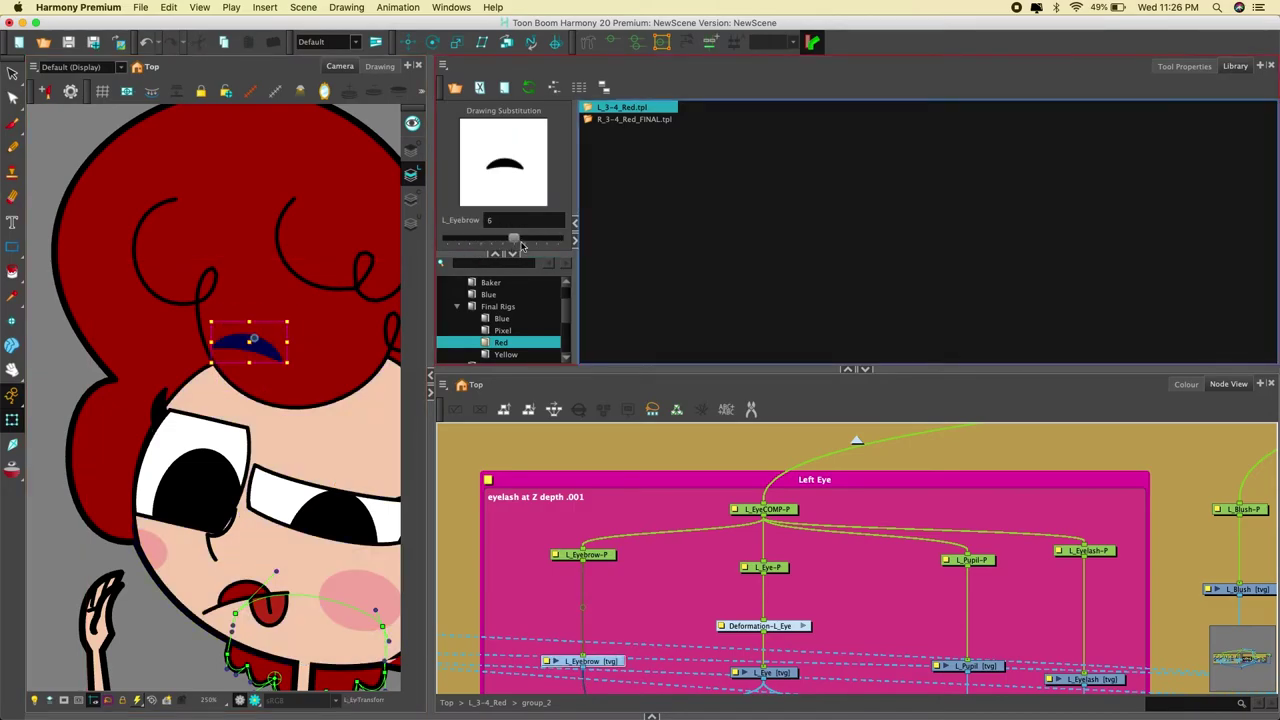
drag(541, 245, 462, 243)
click(63, 357)
- Select the right eyebrow in the Right Eye group and swap its drawing substitution for a slanted eyebrow
scroll(63, 357, down, 2)
scroll(911, 573, down, 5)
drag(727, 537, 173, 450)
click(899, 515)
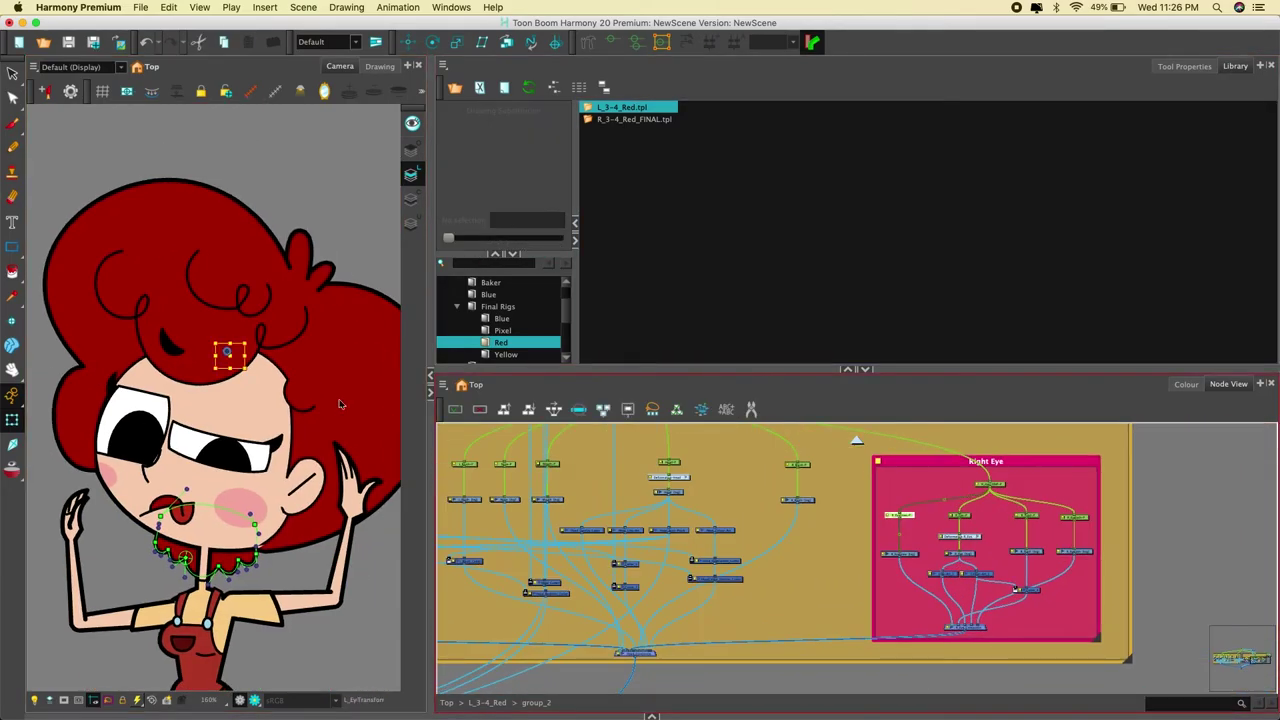
click(491, 240)
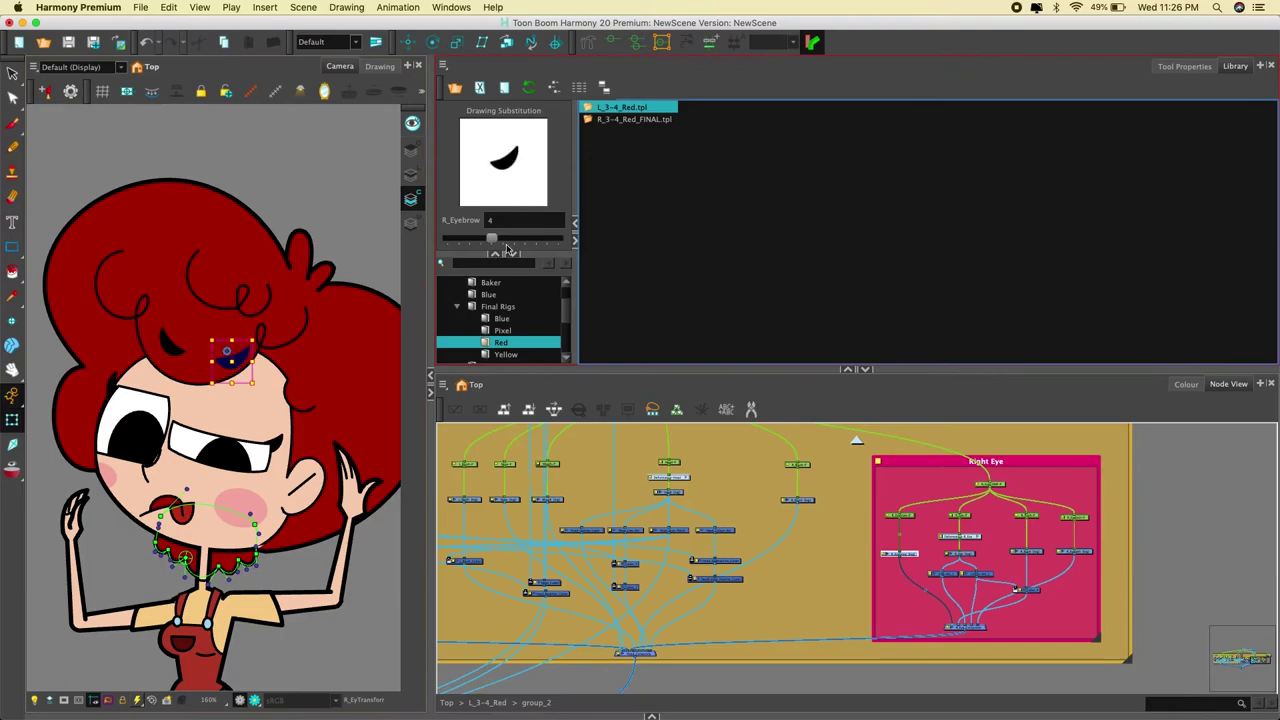
click(353, 257)
- Swap the right hand's drawing for another pose and set the left hand's drawing substitution to 4
scroll(345, 220, down, 5)
scroll(345, 305, up, 5)
click(343, 325)
drag(480, 239, 521, 239)
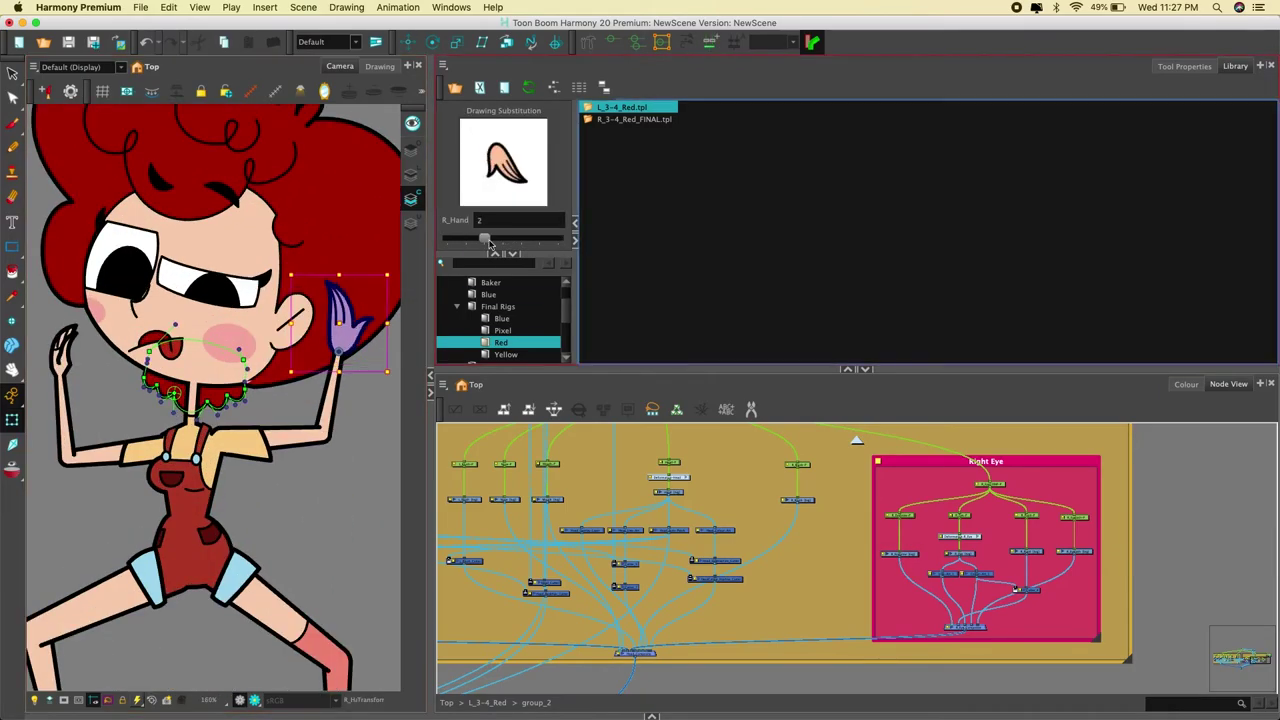
scroll(70, 352, down, 2)
click(45, 357)
key(equal)
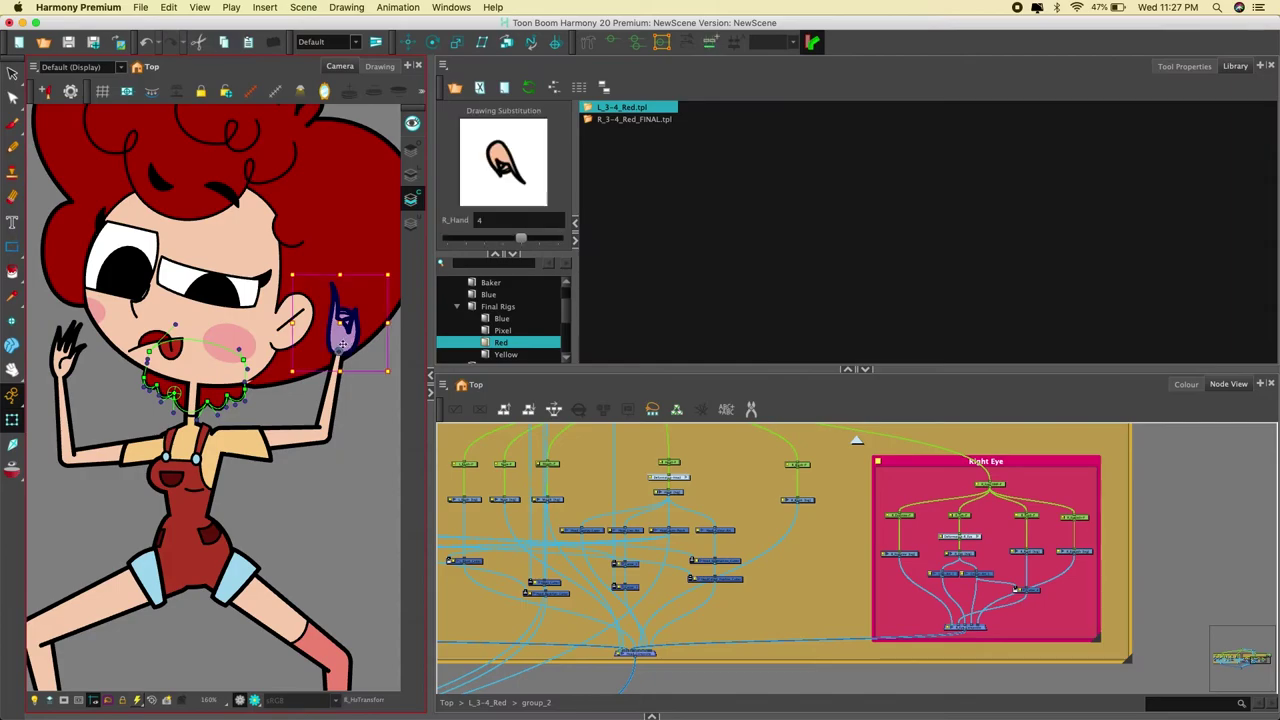
scroll(342, 344, down, 2)
click(161, 358)
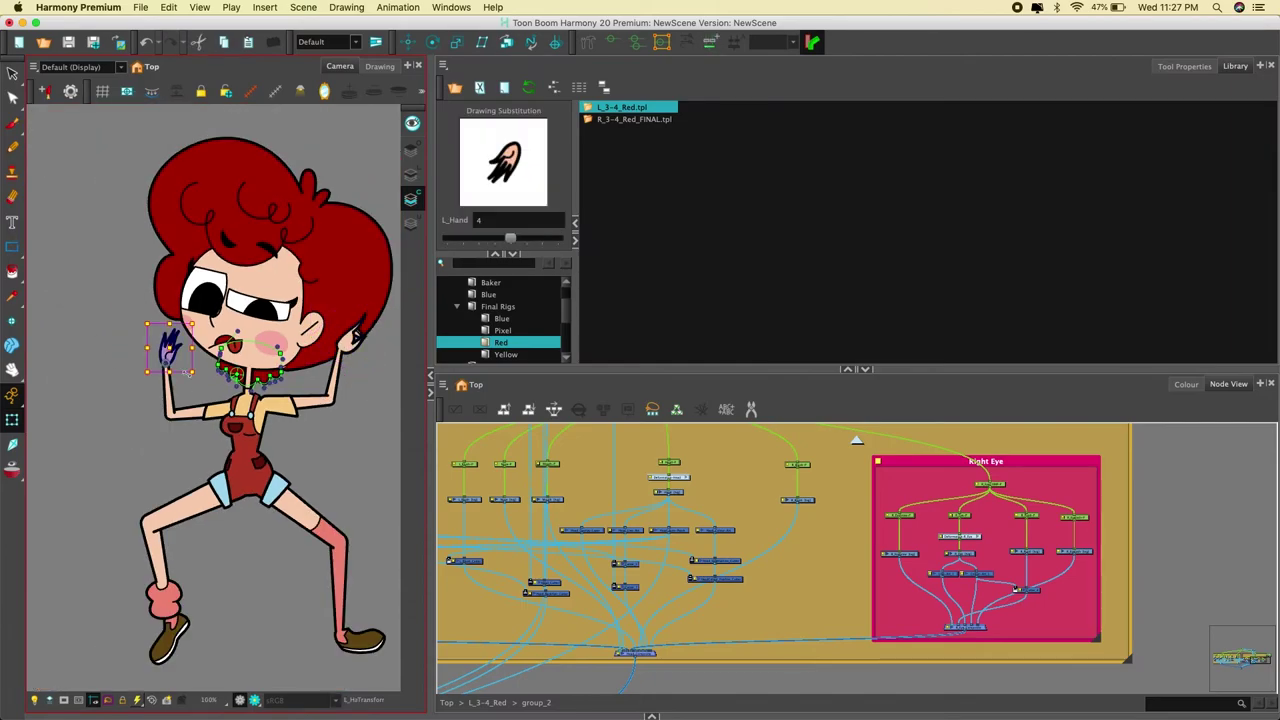
click(131, 443)
scroll(133, 442, down, 1)
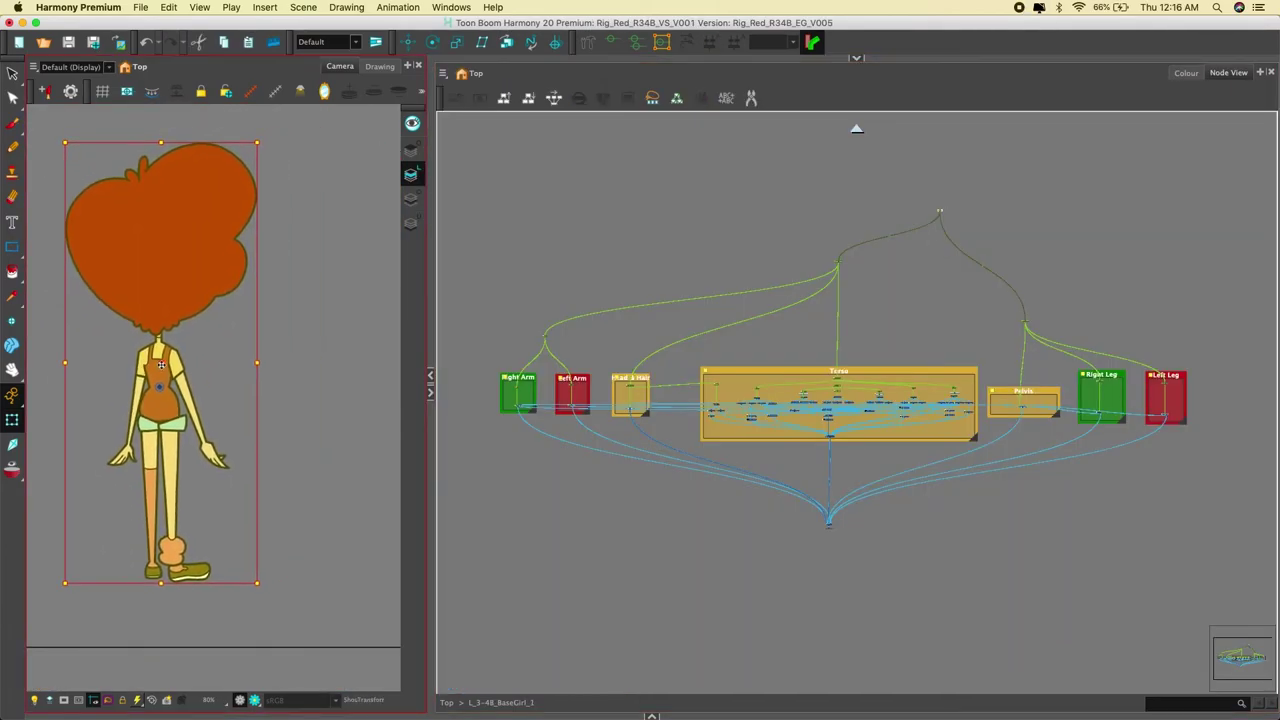
- Try the whole-body peg and the shared arms peg of the back-view rig, and undo the arm change
drag(317, 473, 335, 442)
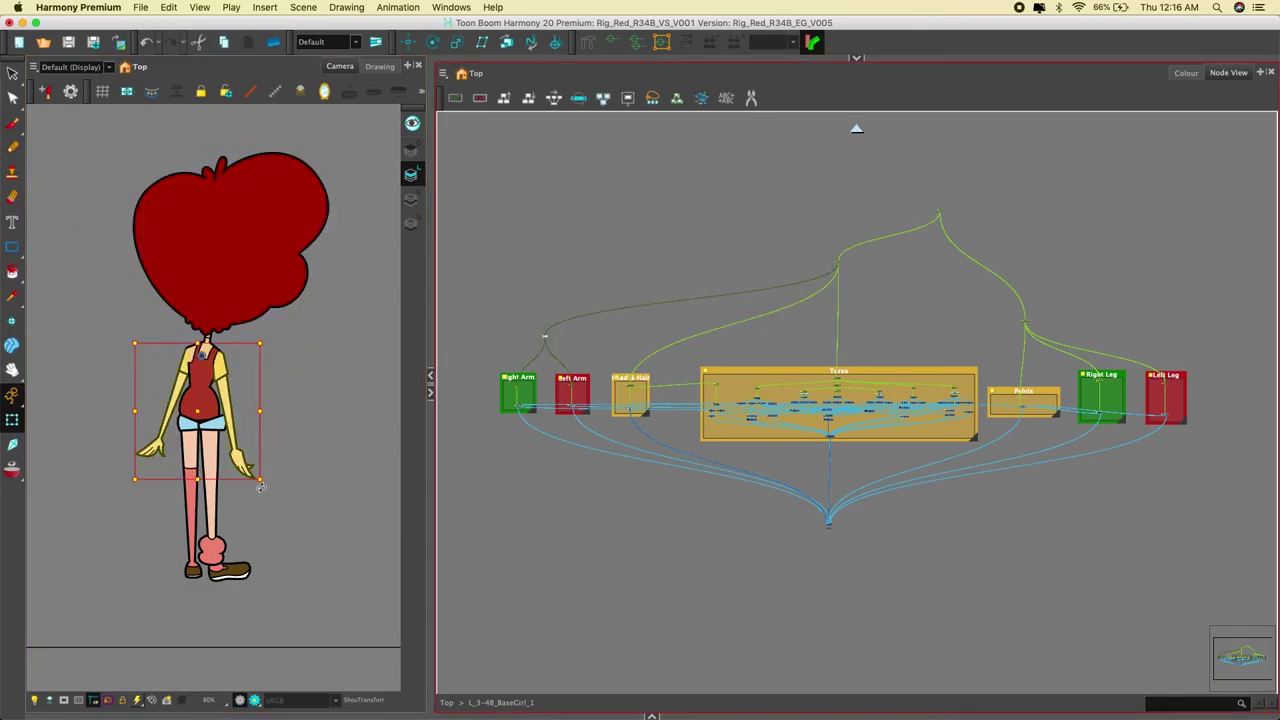
drag(261, 487, 253, 490)
key(super+z)
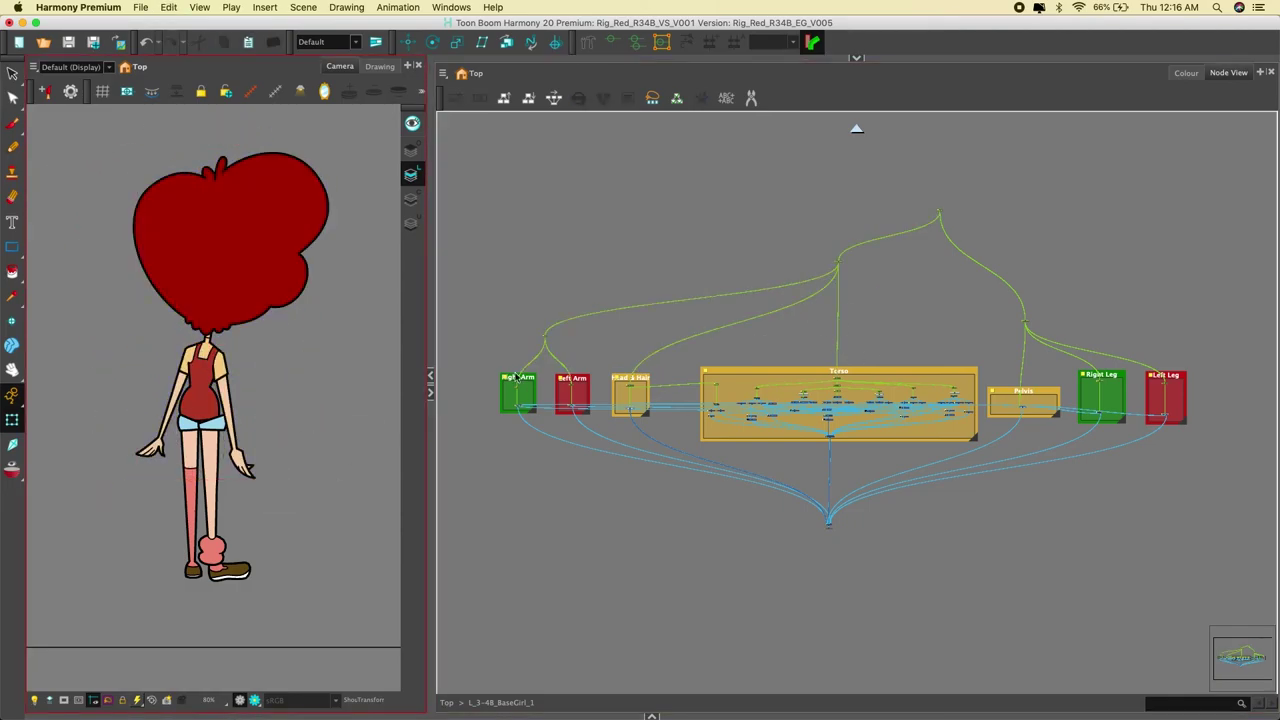
- Try tilting the back-view head with its pegs, including one inside the Head & Hair group, and undo it
scroll(839, 381, up, 3)
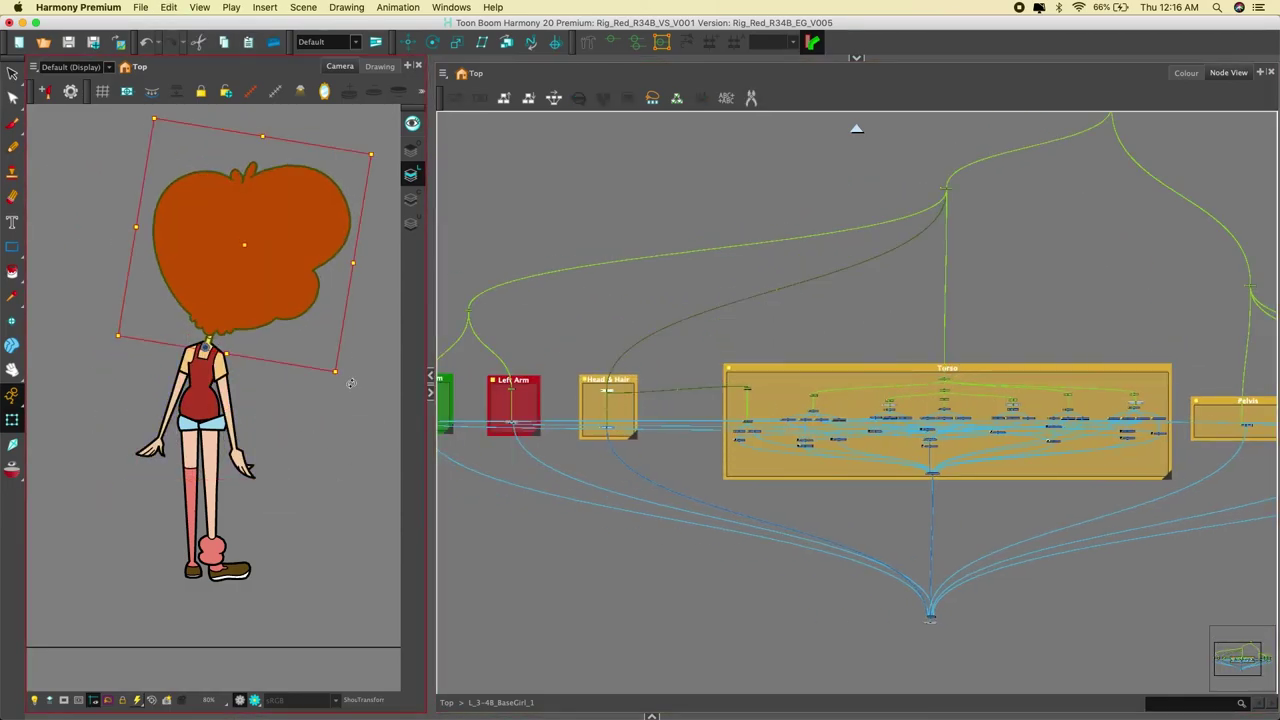
scroll(537, 331, down, 3)
scroll(600, 375, up, 6)
click(633, 417)
scroll(578, 283, up, 4)
click(578, 281)
drag(368, 347, 370, 321)
key(super+z)
- Pose the left arm with the elbow bent and the forearm raised toward the hair
click(348, 400)
drag(277, 482, 265, 367)
scroll(265, 367, up, 3)
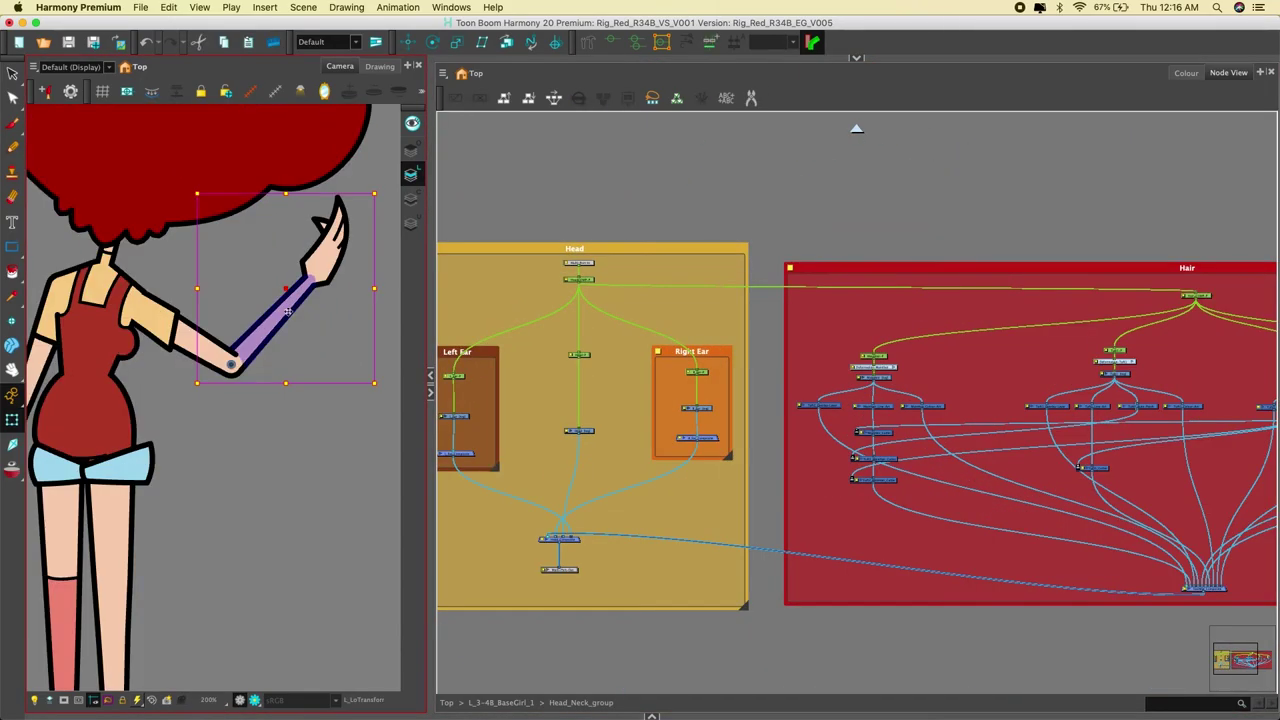
click(349, 430)
- Bend the right arm at the elbow so that its hand rests on the hip
scroll(349, 430, down, 3)
click(187, 400)
mouse_move(127, 499)
mouse_down()
mouse_move(63, 420)
mouse_move(124, 495)
mouse_up()
click(171, 448)
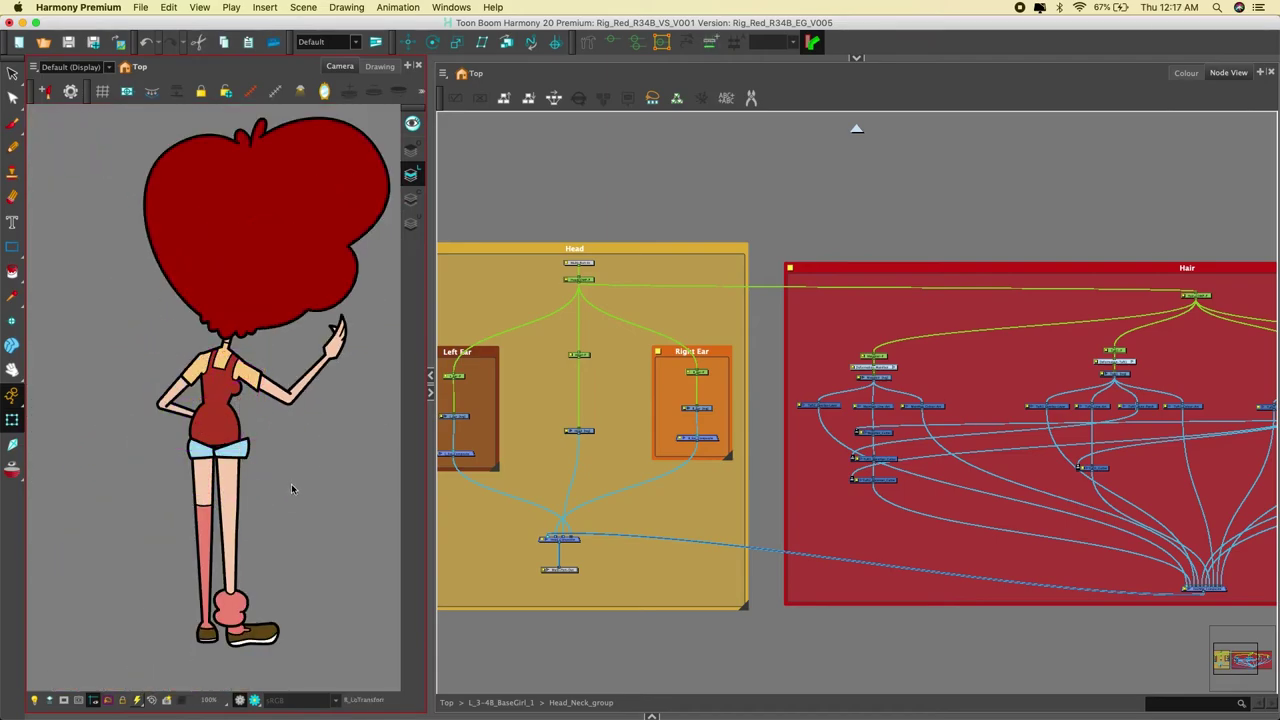
- Select the overalls' upper piece and show the deformation curve of the right shoulder strap
scroll(291, 483, up, 3)
click(234, 379)
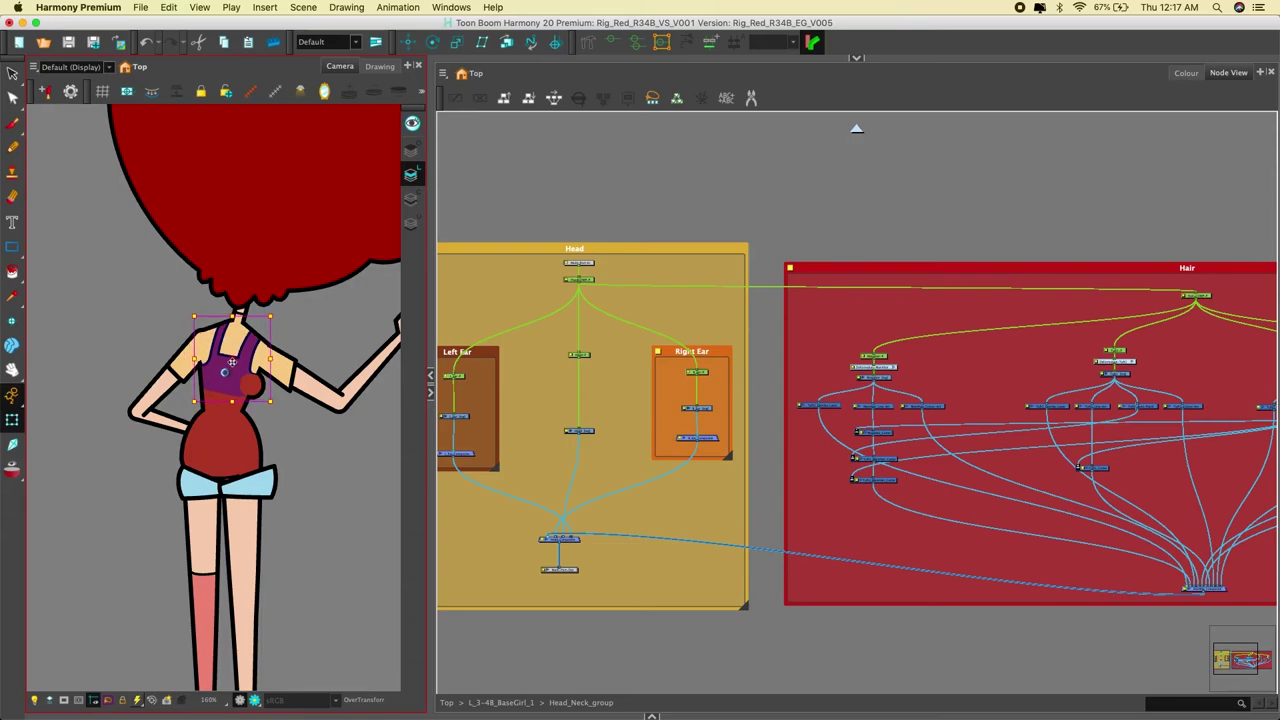
key(Escape)
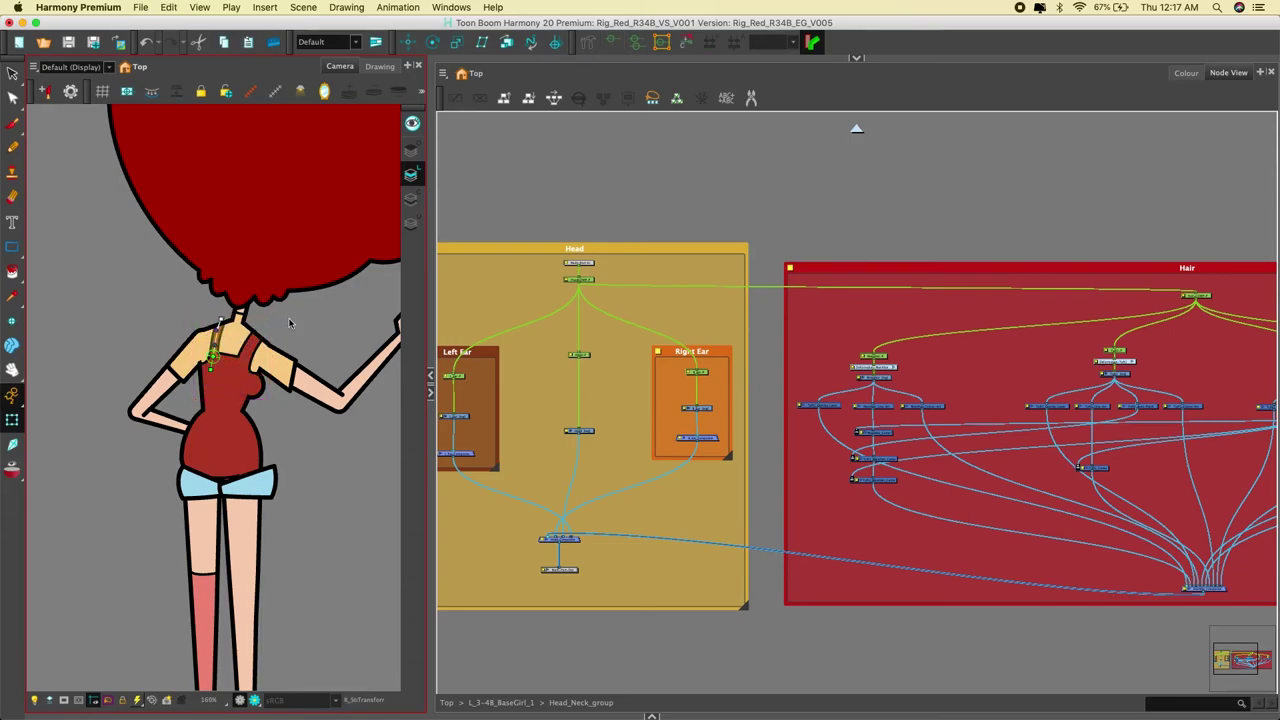
- Swing the left leg outward from the hip and bend its knee so the lower leg points down
scroll(287, 321, down, 3)
drag(236, 485, 212, 504)
click(238, 490)
drag(319, 626, 382, 436)
click(856, 129)
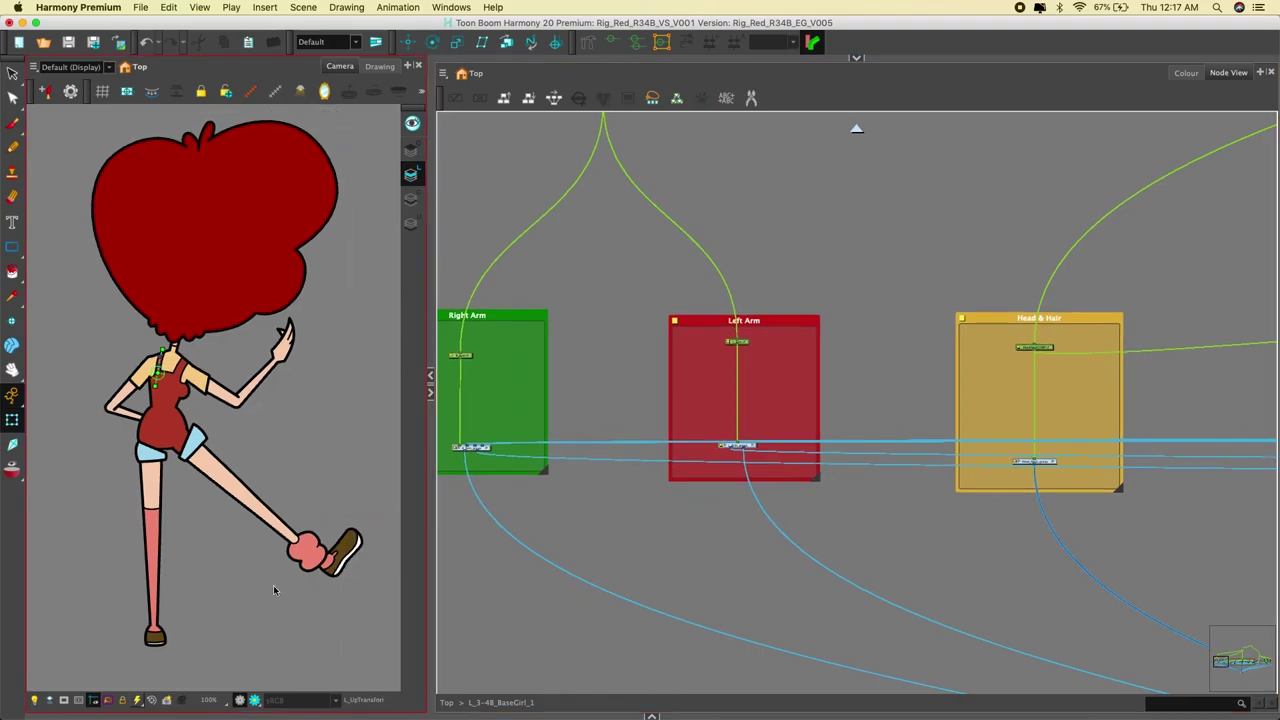
drag(330, 545, 222, 566)
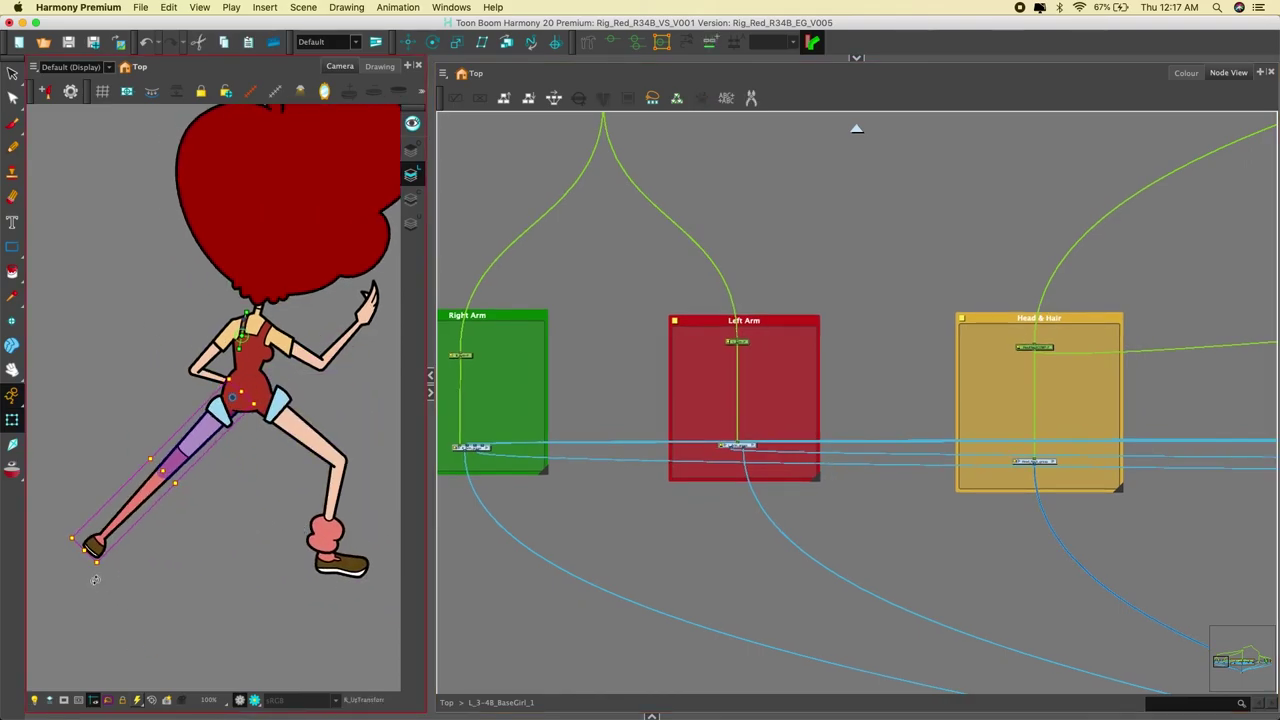
- Spread the right leg outward with a bent knee and tilt the left foot
drag(182, 572, 252, 536)
drag(383, 591, 354, 615)
click(290, 560)
drag(274, 539, 243, 621)
- Rotate the shorts' cuff on the right thigh and select the bust piece of the overalls
scroll(243, 621, up, 1)
click(258, 460)
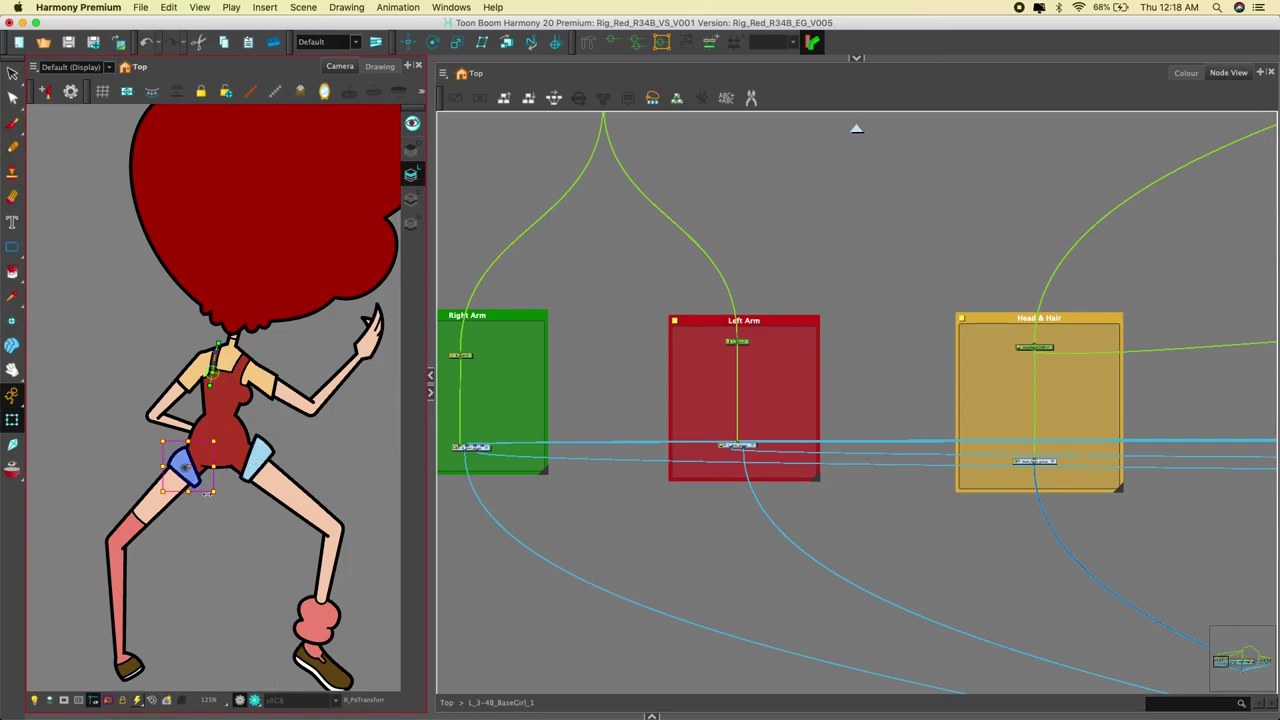
scroll(207, 492, up, 2)
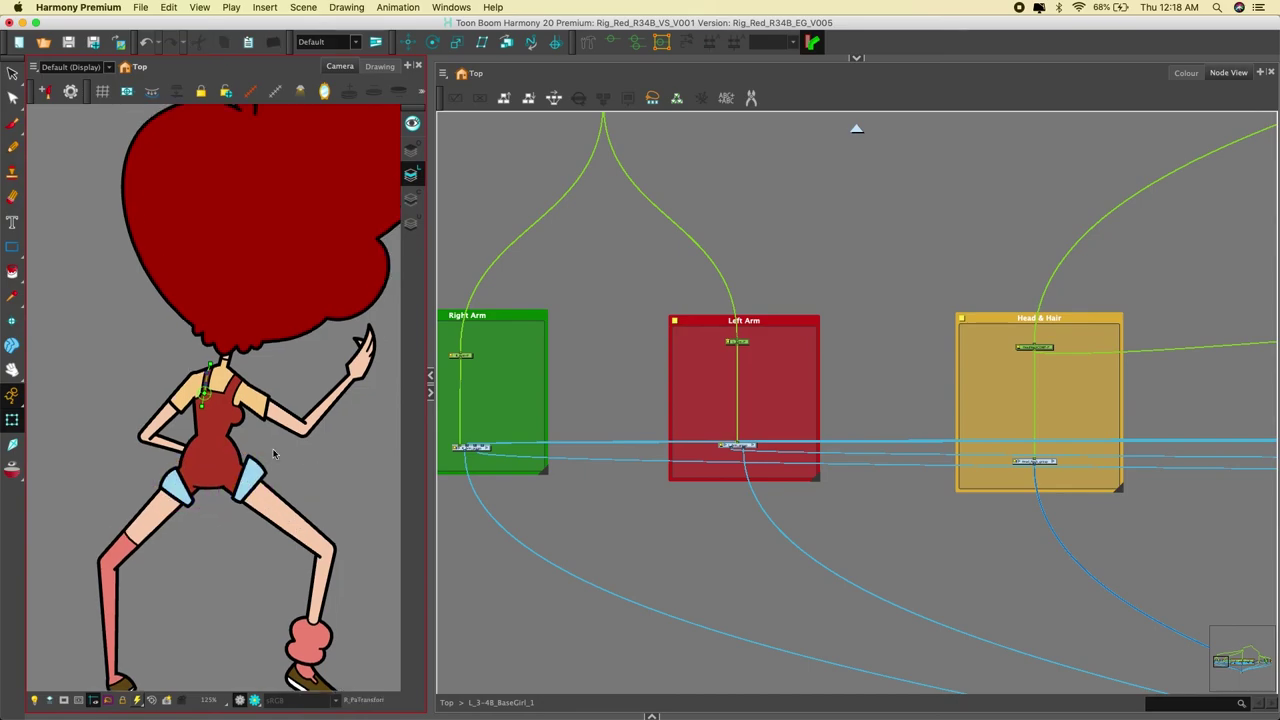
click(246, 430)
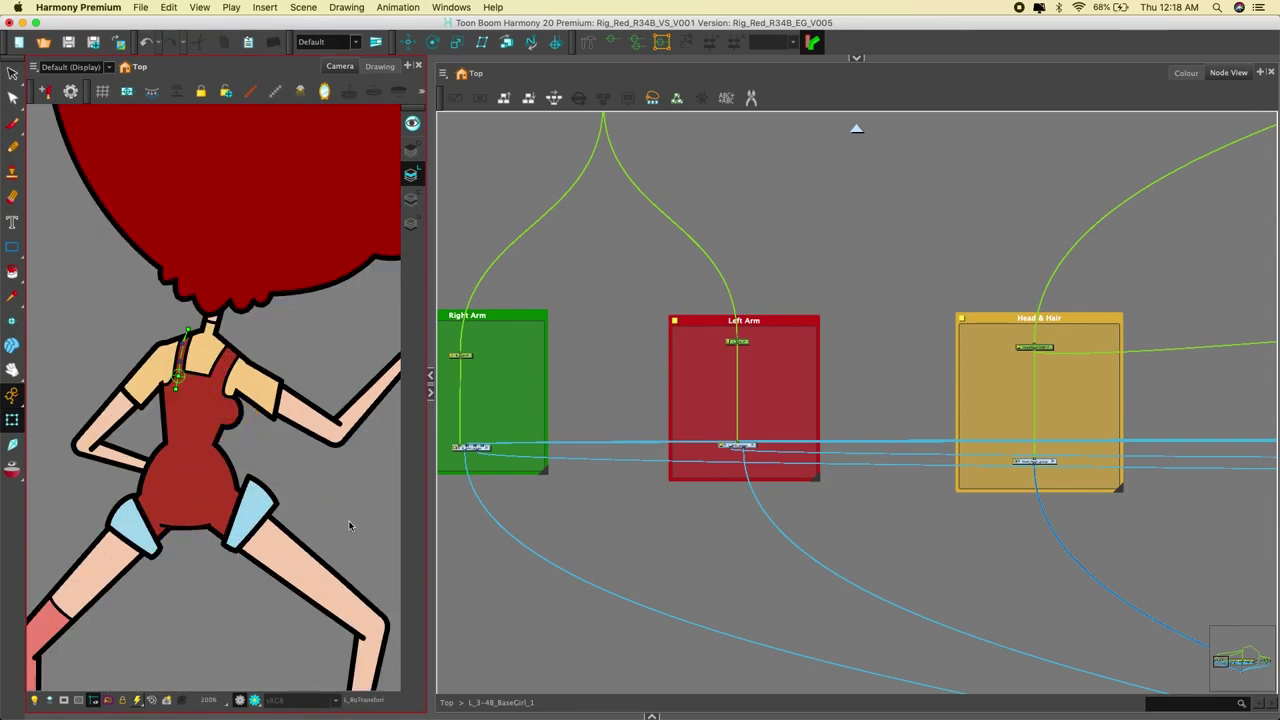
- Show the deformation curve of the large back hair shape and nudge its control point below the tufts
scroll(168, 507, down, 3)
click(250, 300)
click(614, 42)
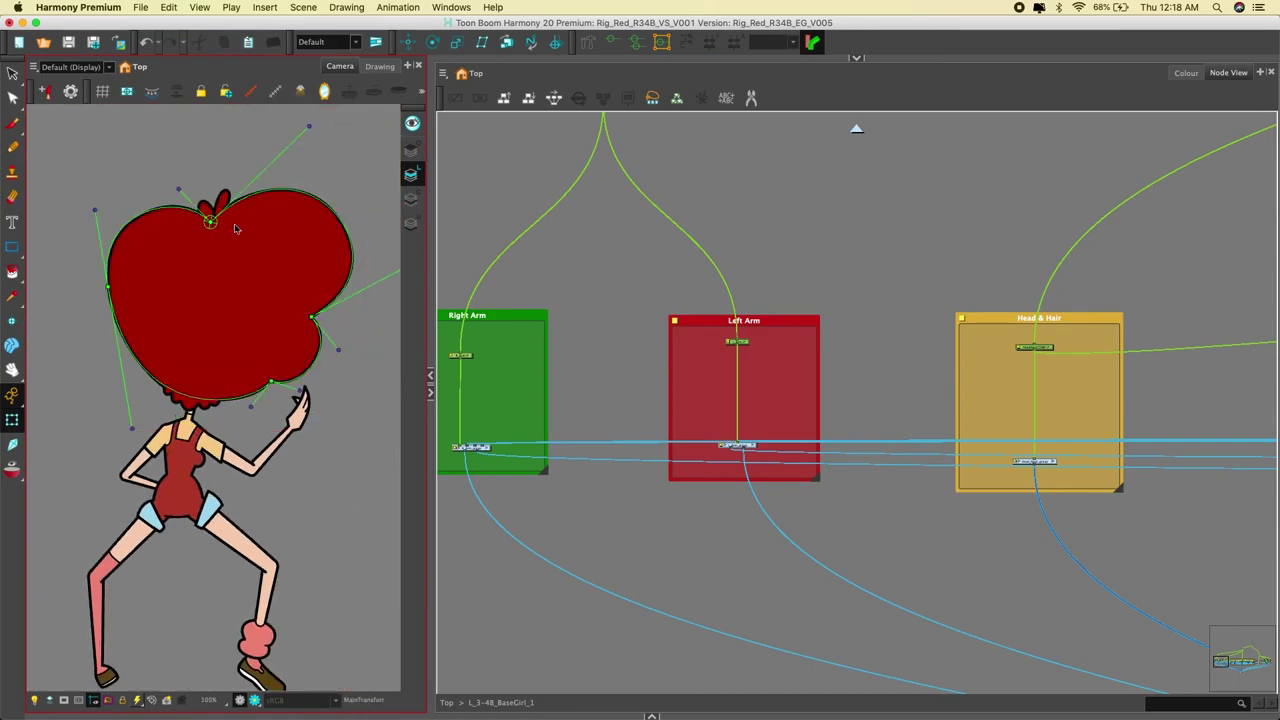
click(212, 222)
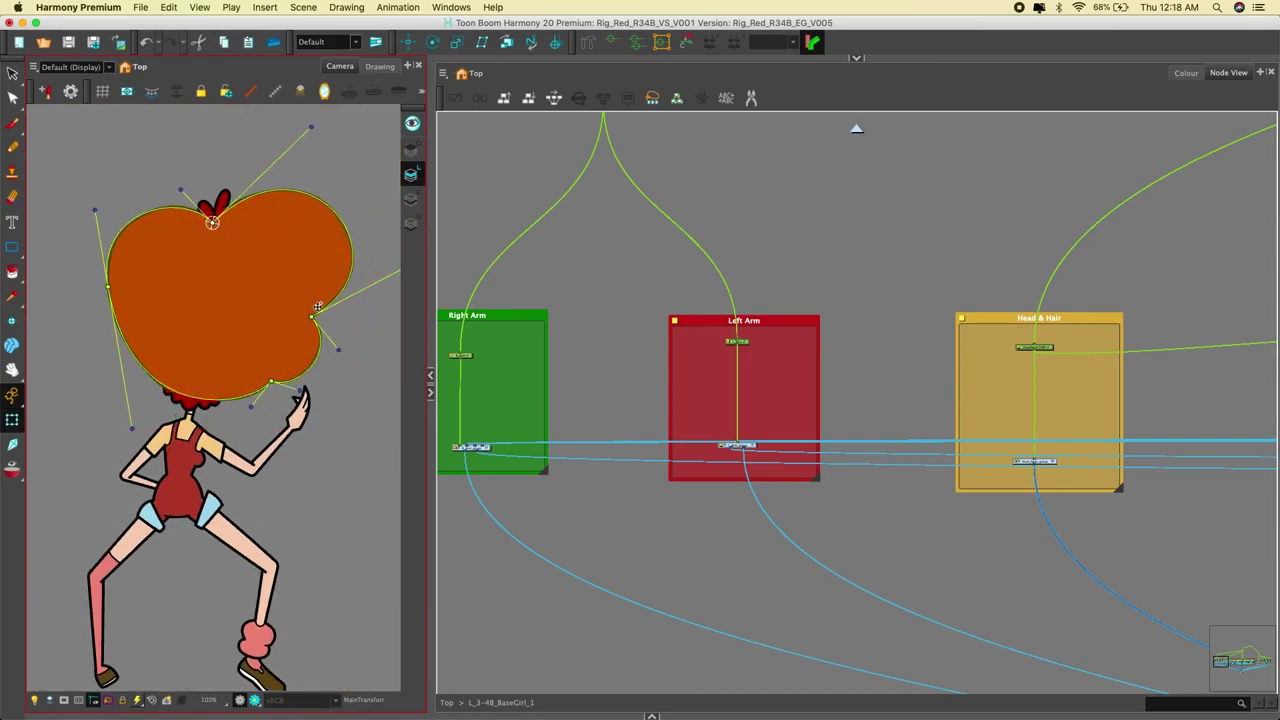
- Show the deformation curves of the hair tufts on top and of the scalloped nape hair
click(218, 200)
scroll(221, 203, up, 2)
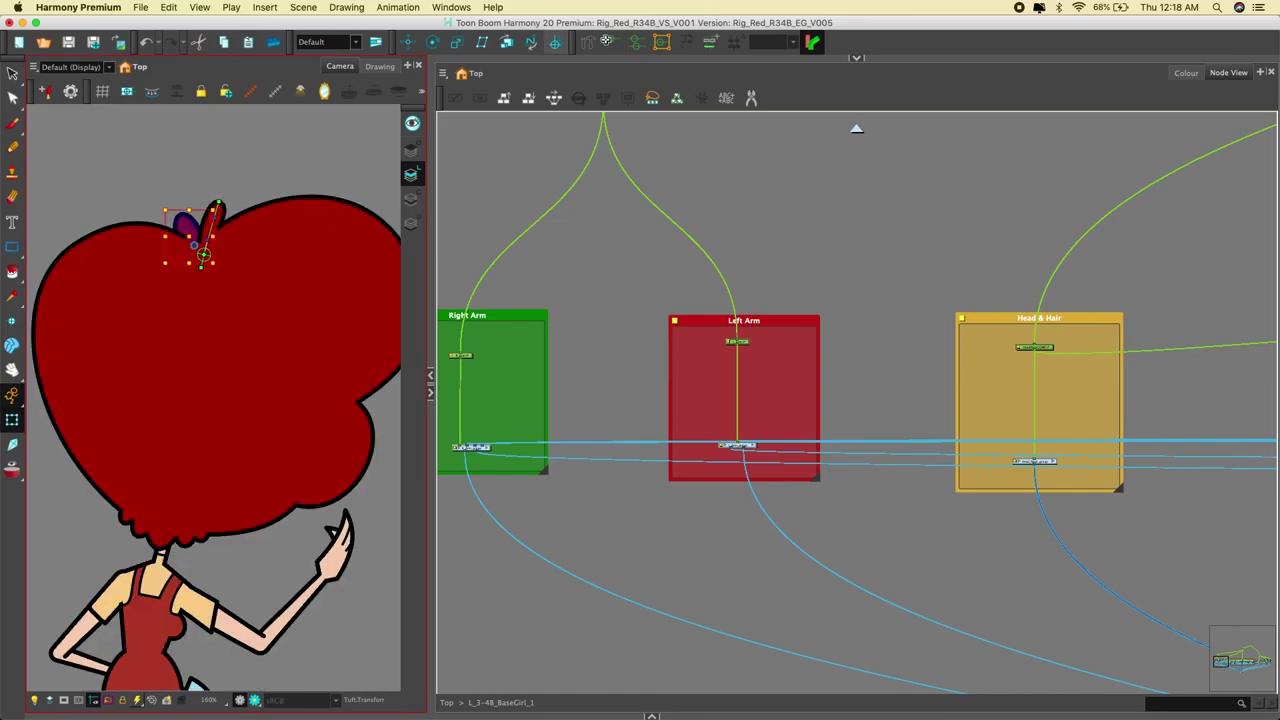
scroll(256, 193, down, 2)
click(218, 435)
scroll(220, 392, up, 3)
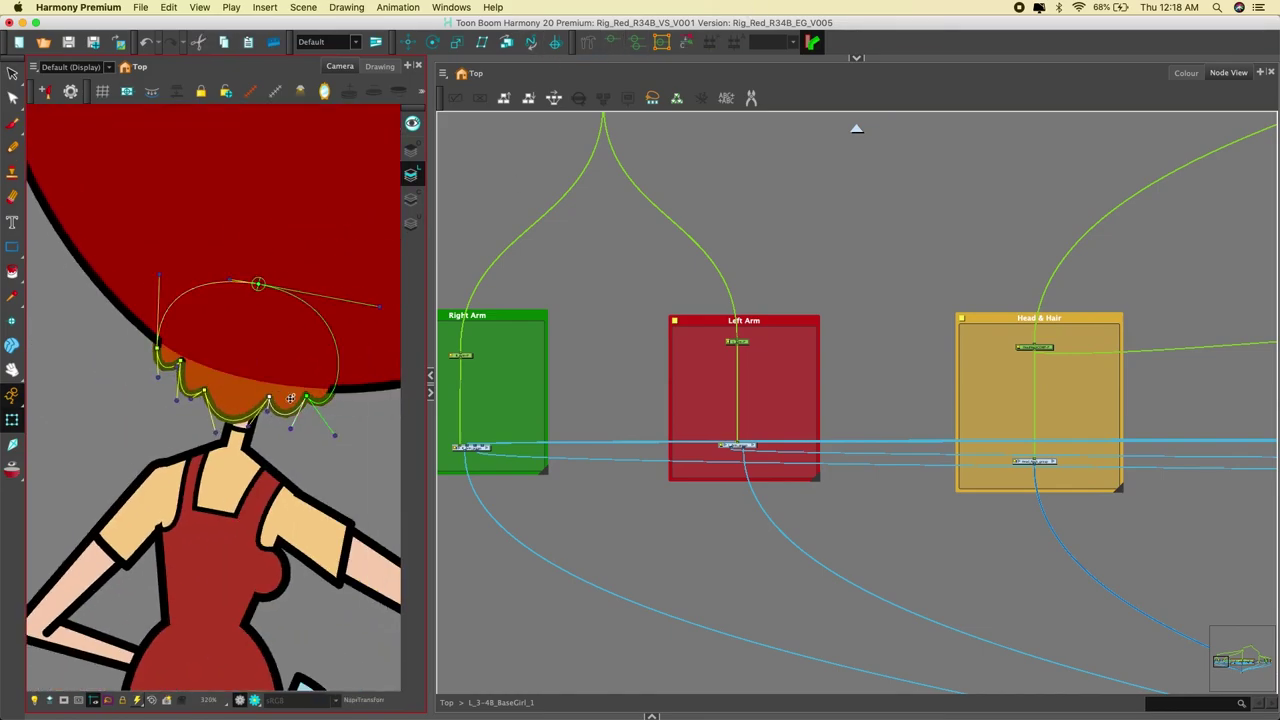
scroll(357, 415, down, 2)
key(shift+m)
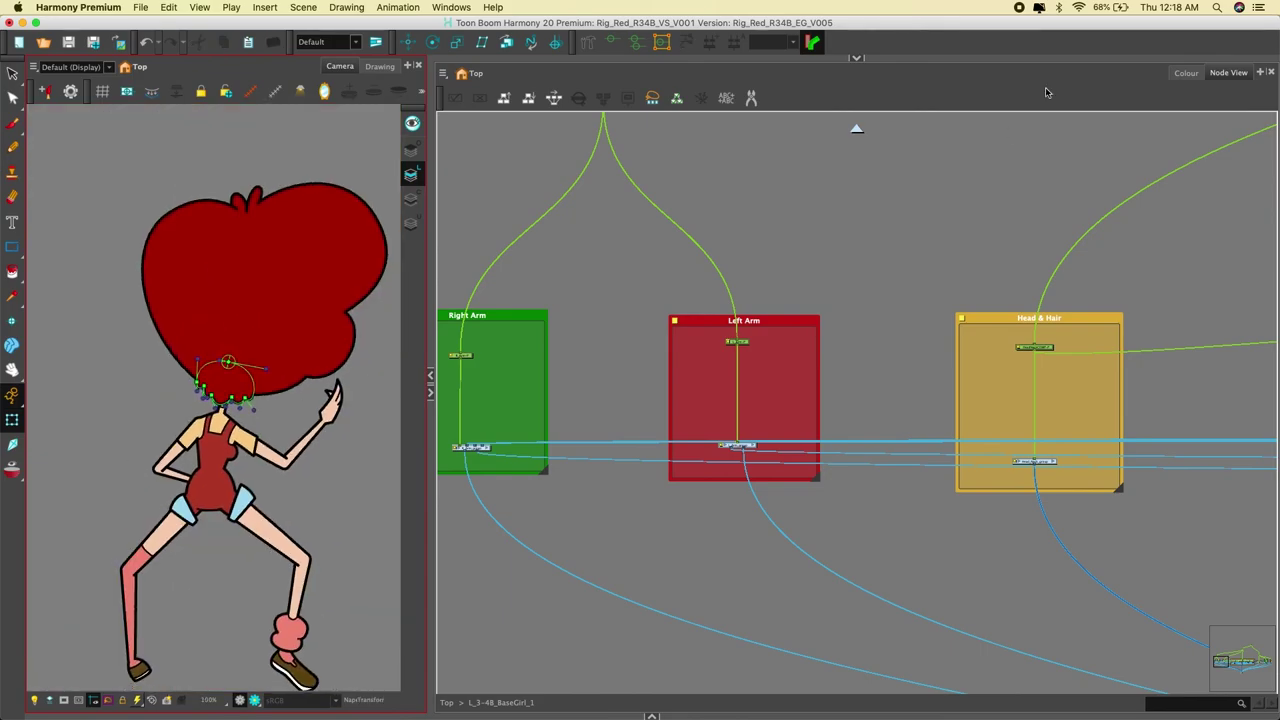
- Show the Library beside the node network and set the left hand's drawing substitution to 2
click(856, 58)
click(1235, 67)
click(331, 405)
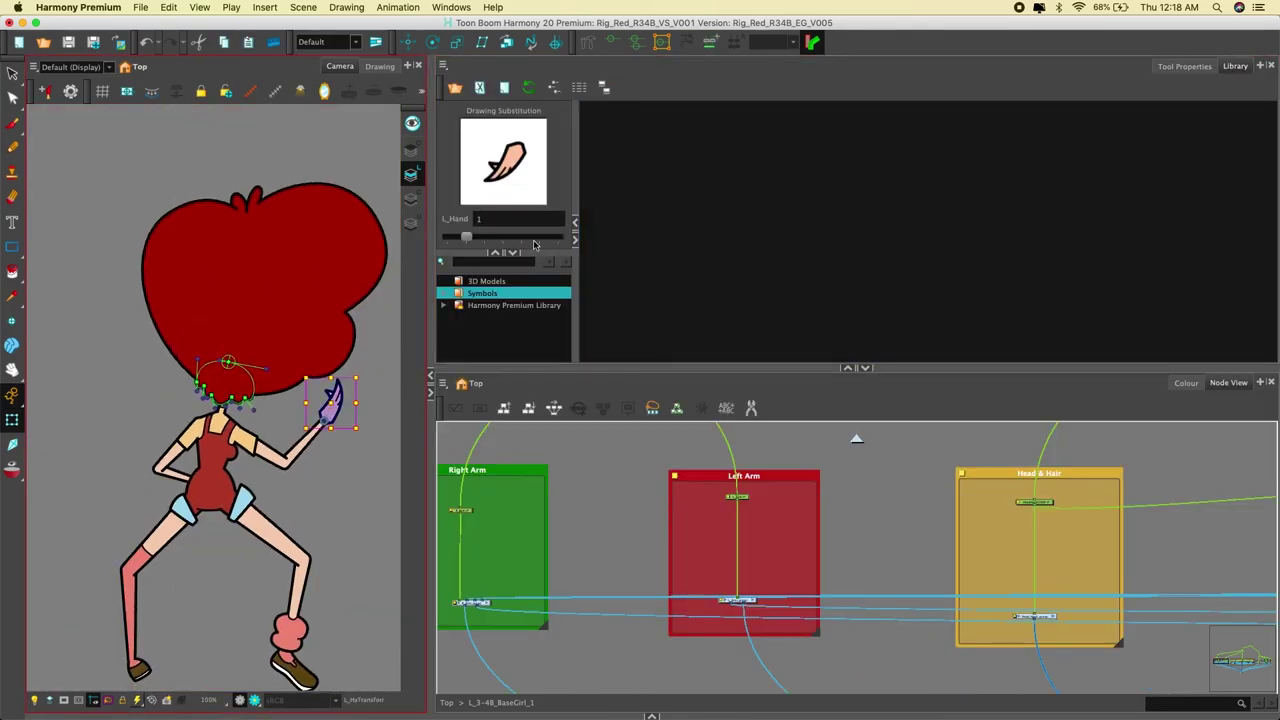
click(528, 240)
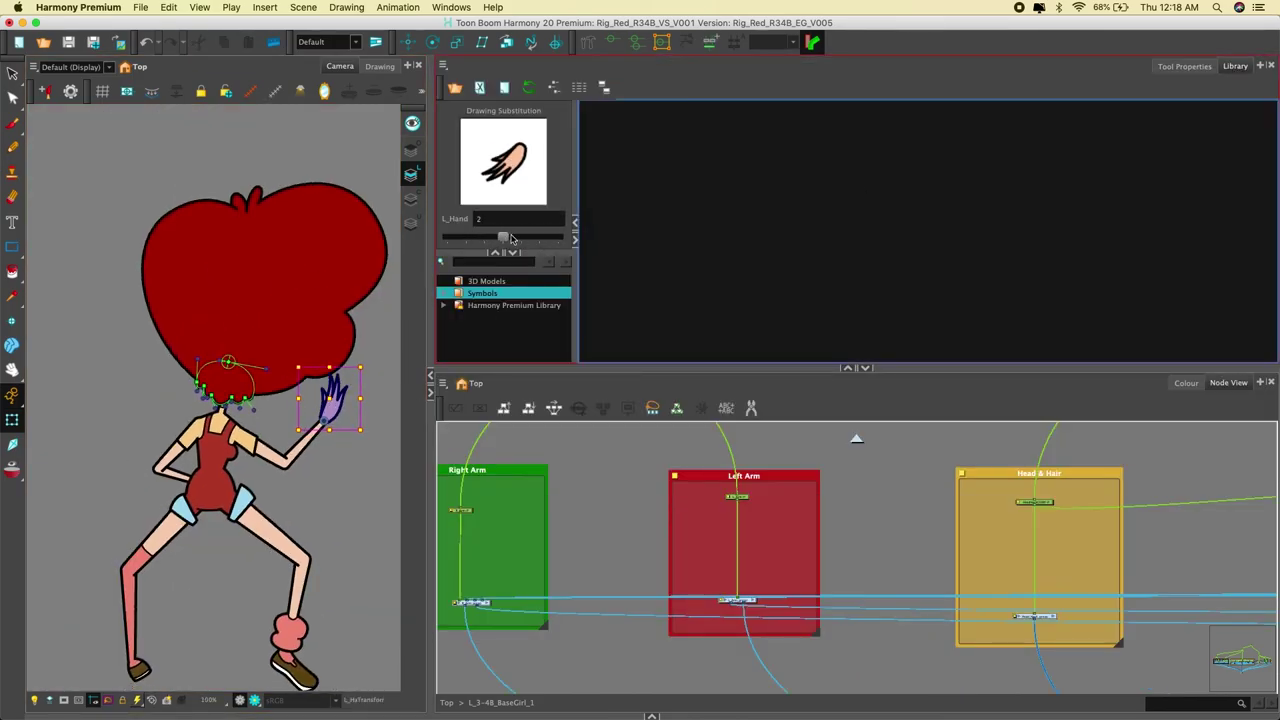